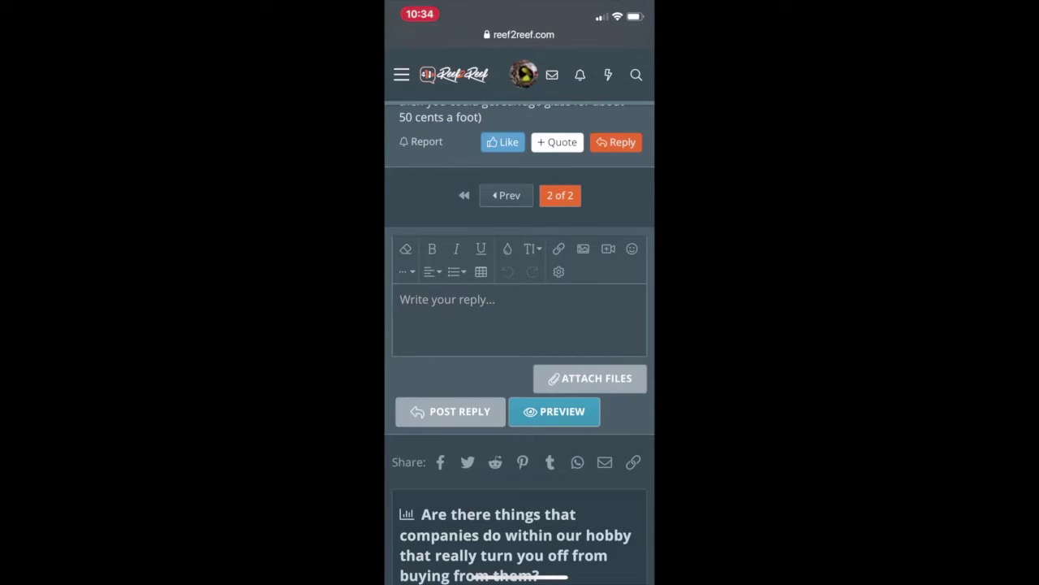
# Insert the photo of boxed tank pieces in the garage from Photo Library Recents
pyautogui.click(583, 248)
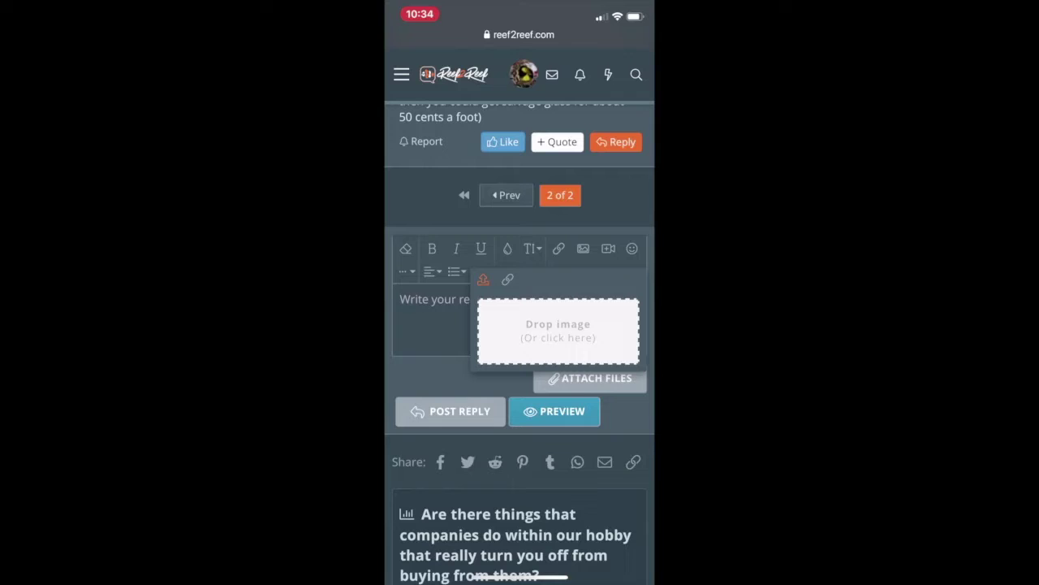
pyautogui.click(558, 330)
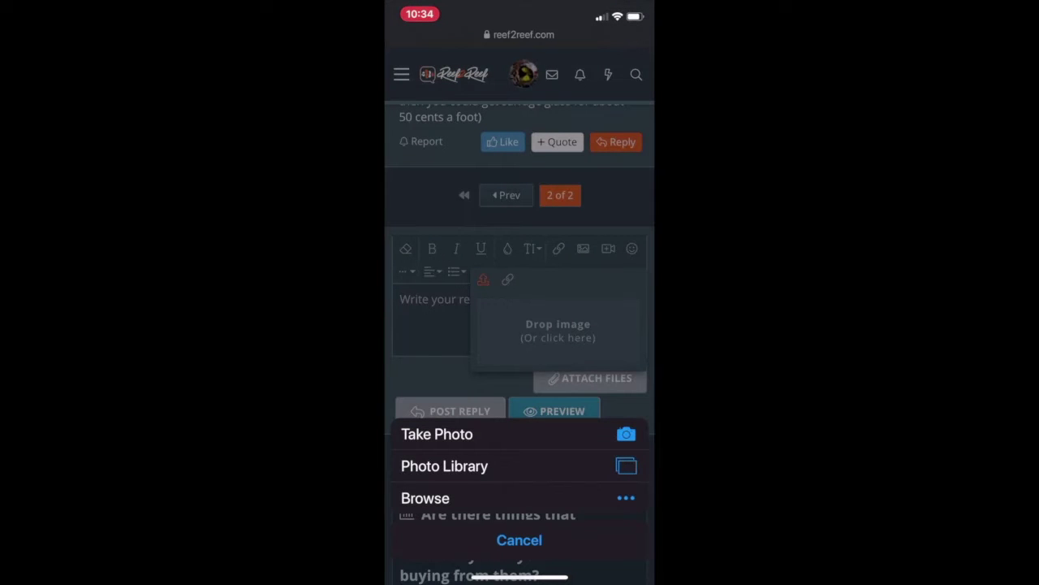
pyautogui.click(444, 465)
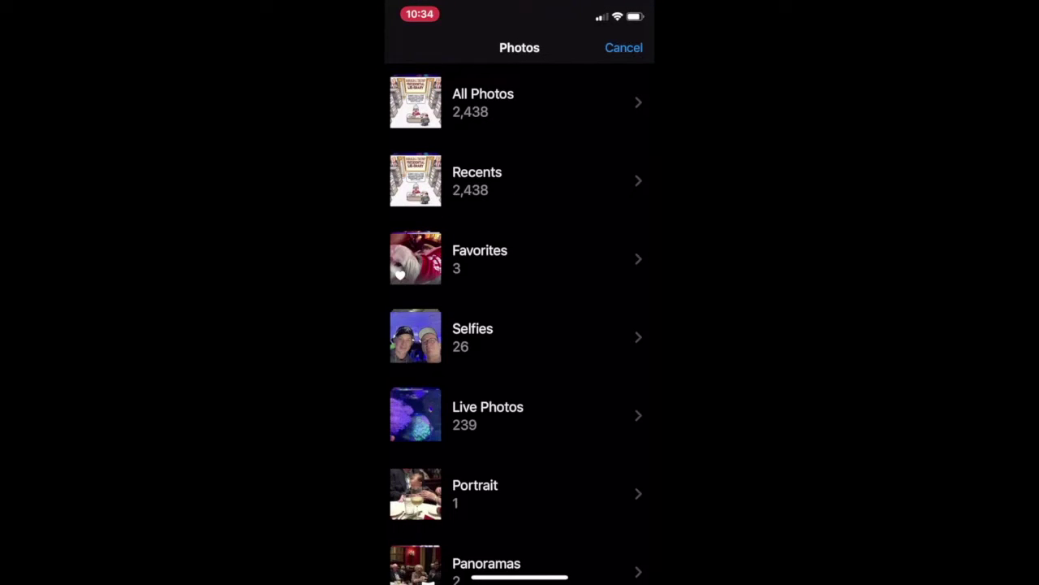
pyautogui.click(520, 180)
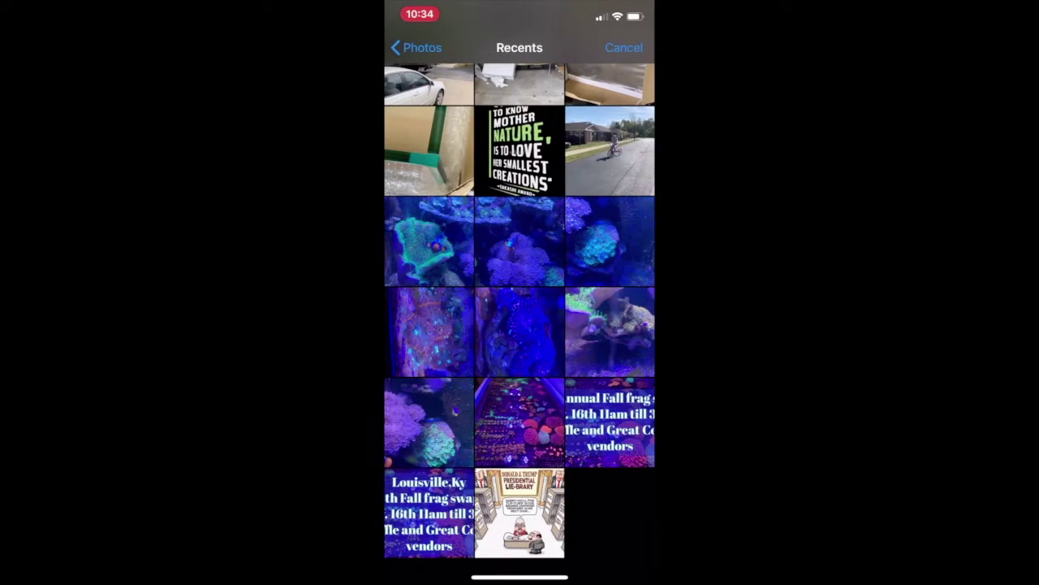
pyautogui.click(609, 241)
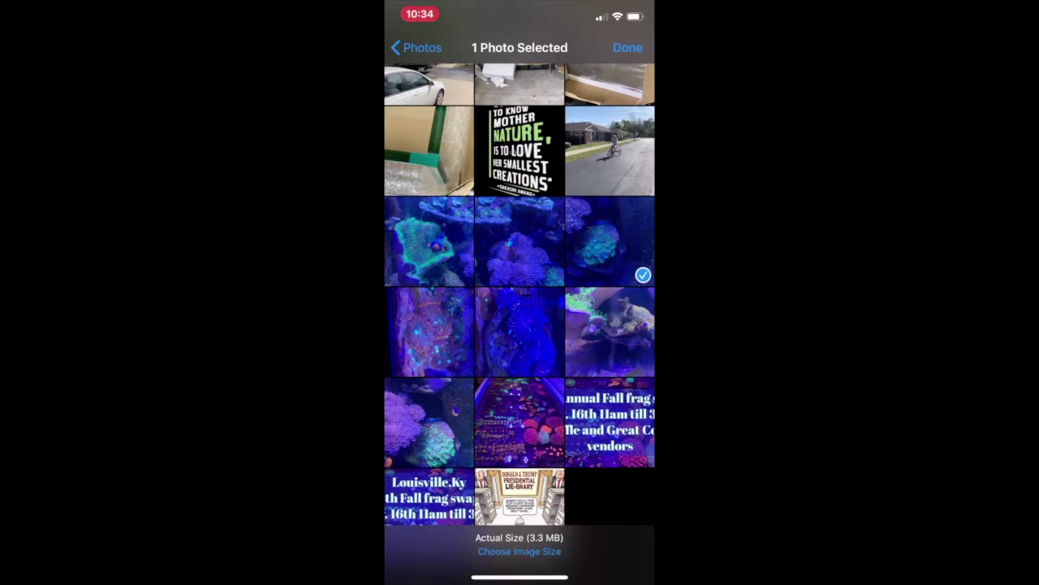
pyautogui.scroll(5, 520, 292)
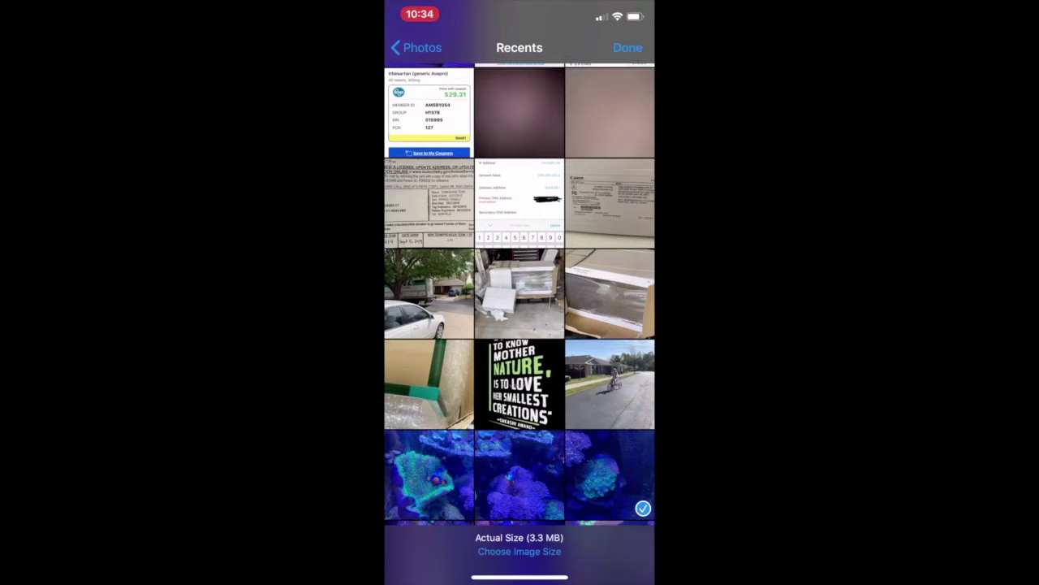
pyautogui.click(520, 292)
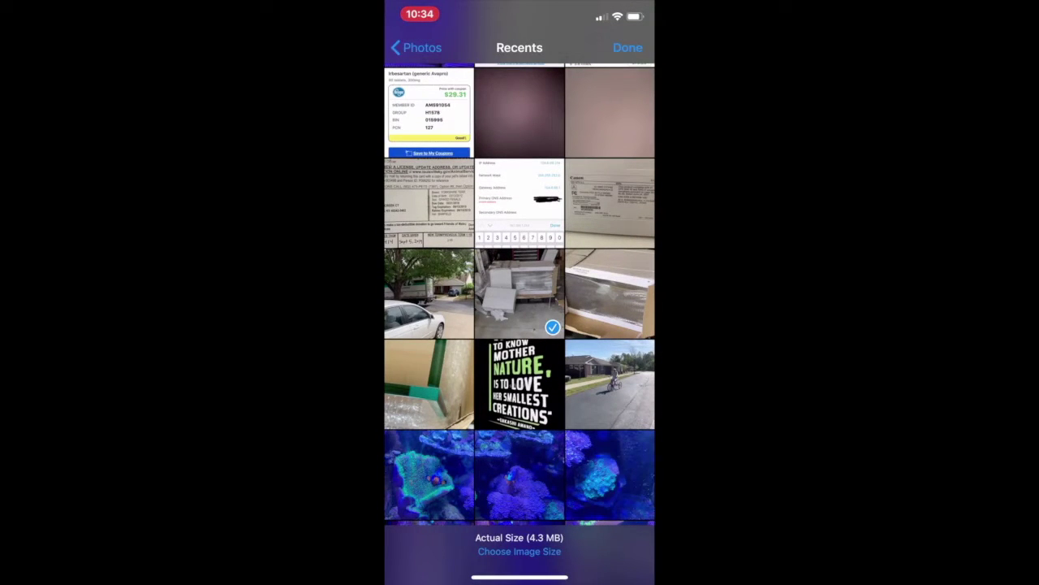
pyautogui.click(628, 47)
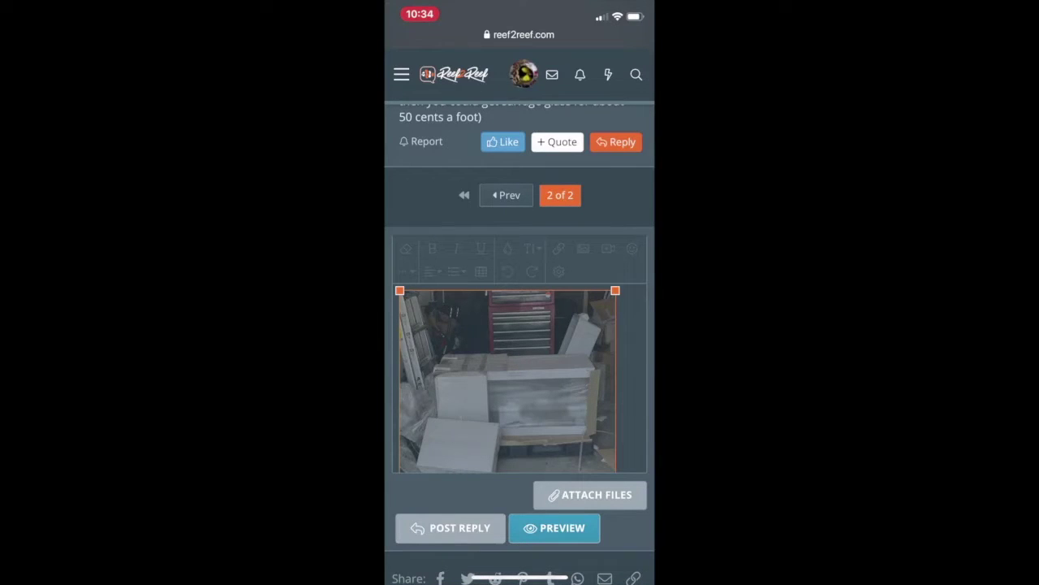
pyautogui.scroll(2, 520, 365)
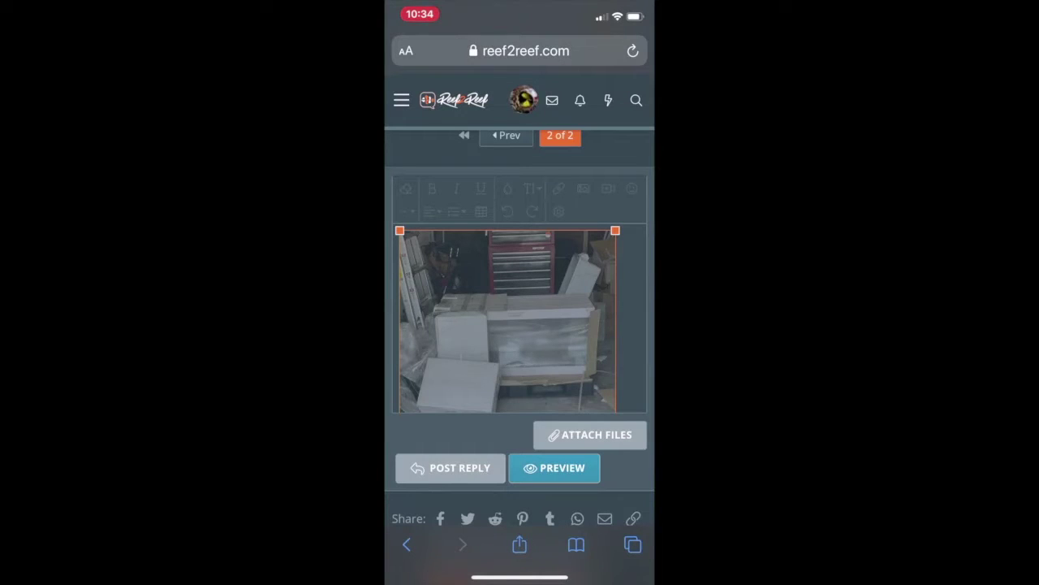
# Attempt Post Reply, then cancel the 'Files are still being uploaded' alert to let the upload finish
pyautogui.click(450, 468)
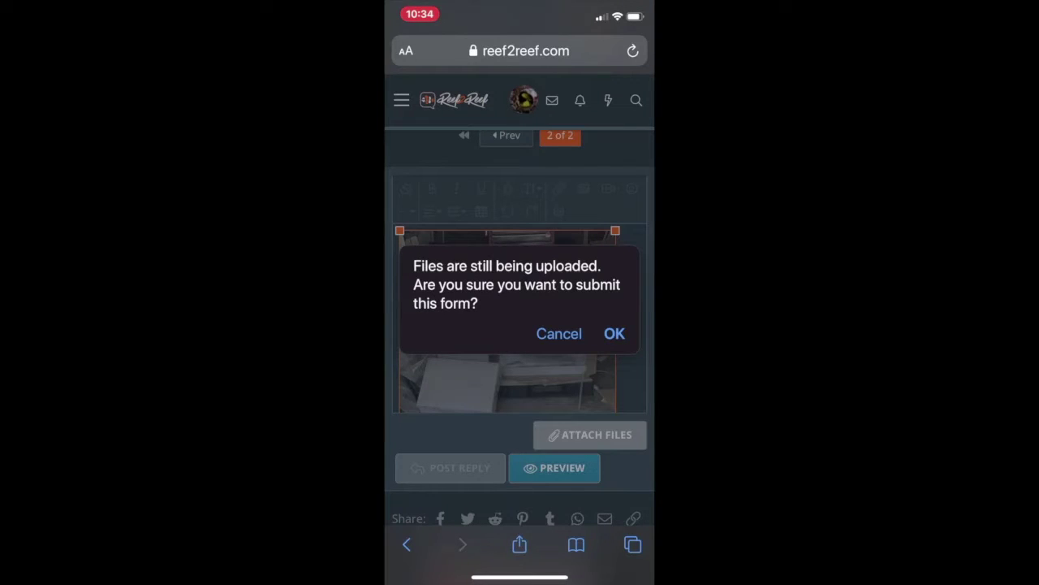
pyautogui.click(559, 334)
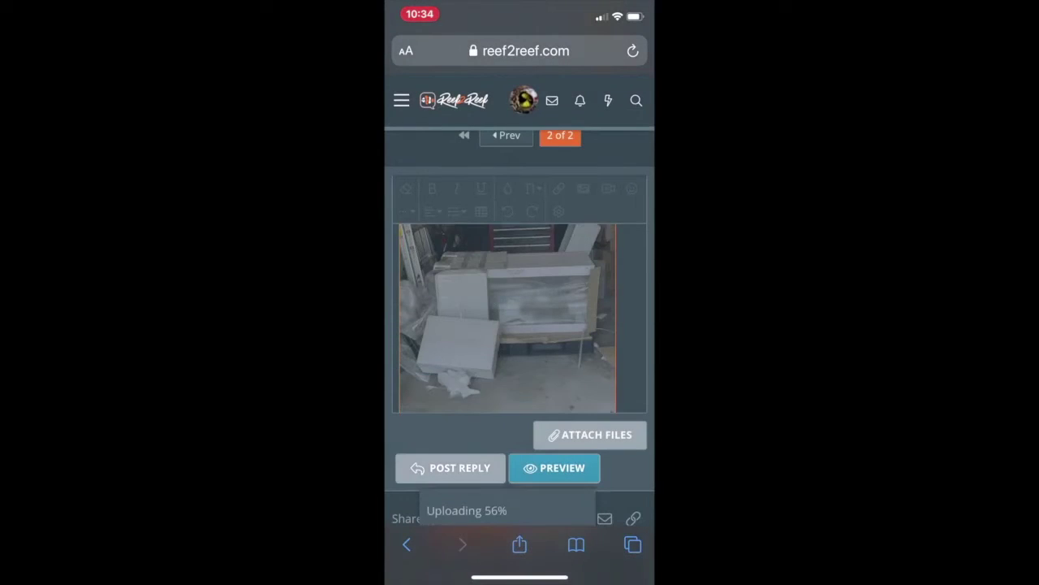
pyautogui.scroll(-5, 507, 321)
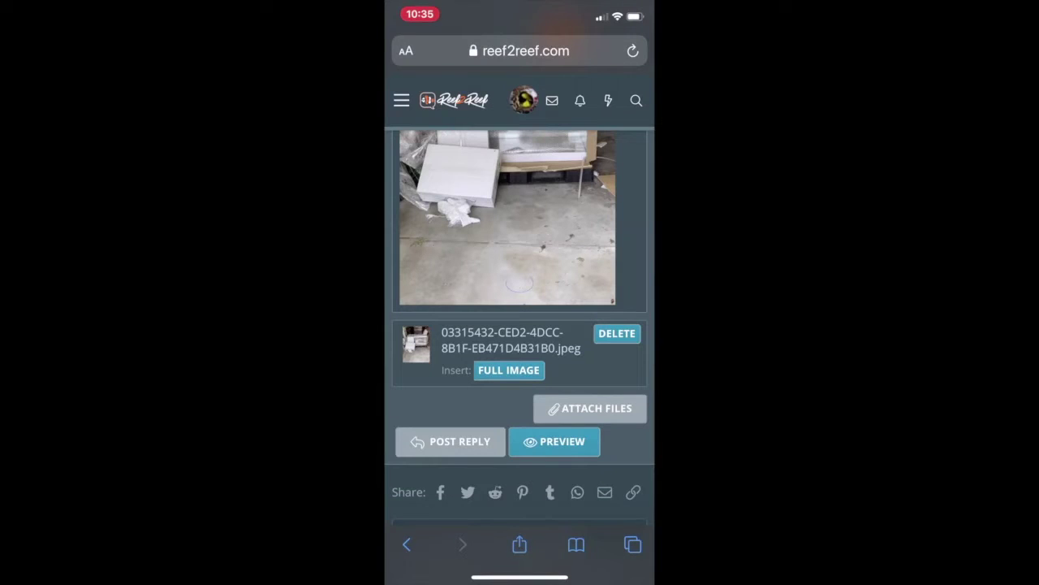
# On a new line under the photo, type 'image of my new tank for the living room'
pyautogui.click(625, 220)
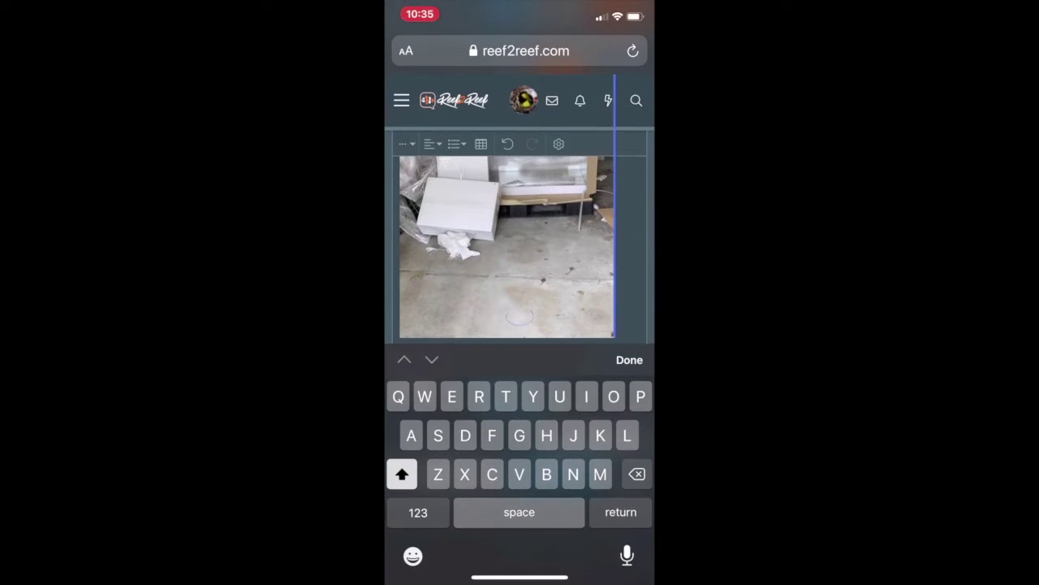
pyautogui.click(620, 511)
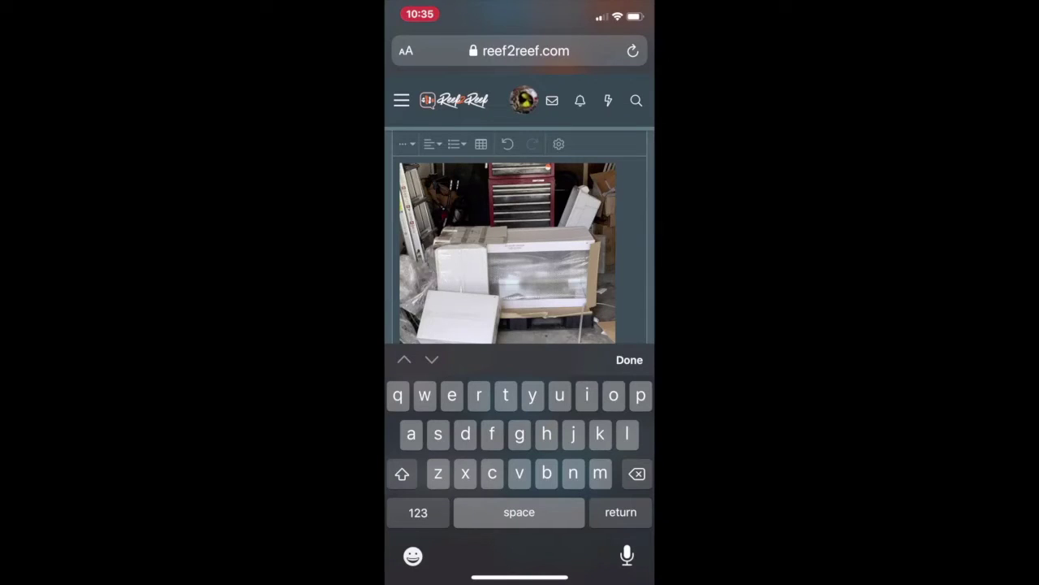
pyautogui.scroll(-2, 520, 244)
pyautogui.scroll(-3, 508, 195)
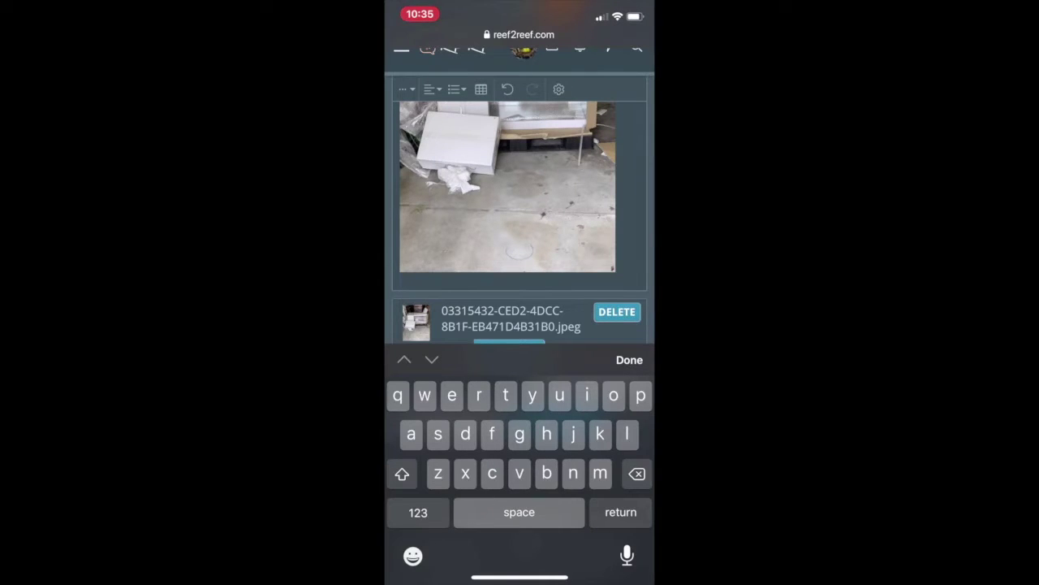
pyautogui.write('image ')
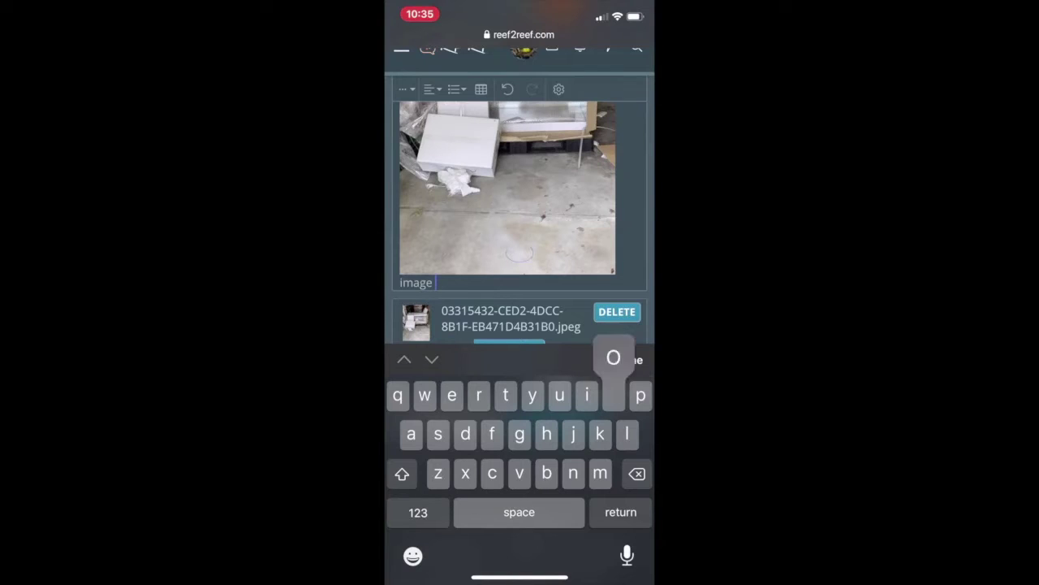
pyautogui.write('of my ')
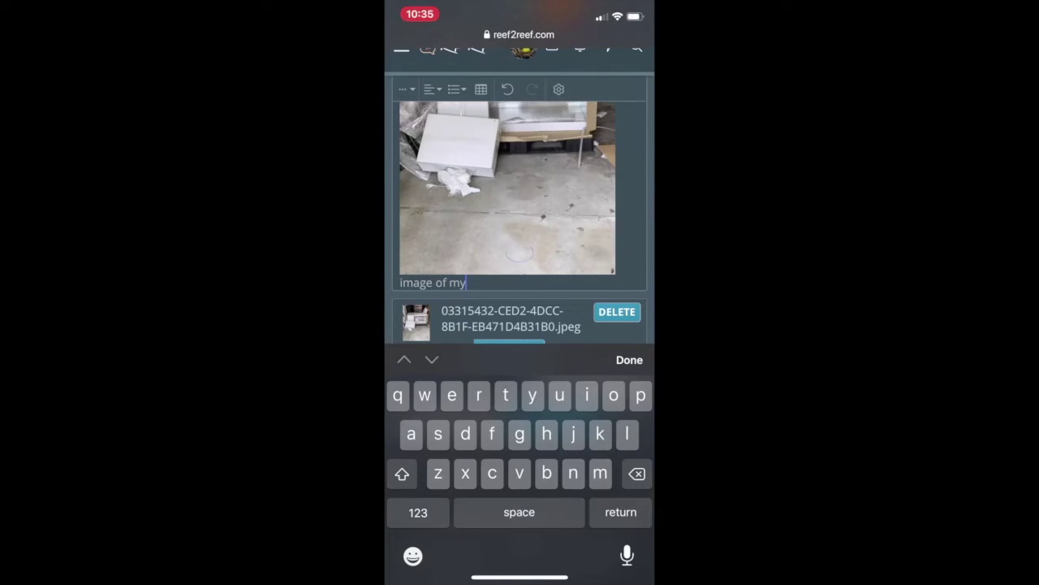
pyautogui.write('new ')
pyautogui.write('tank ')
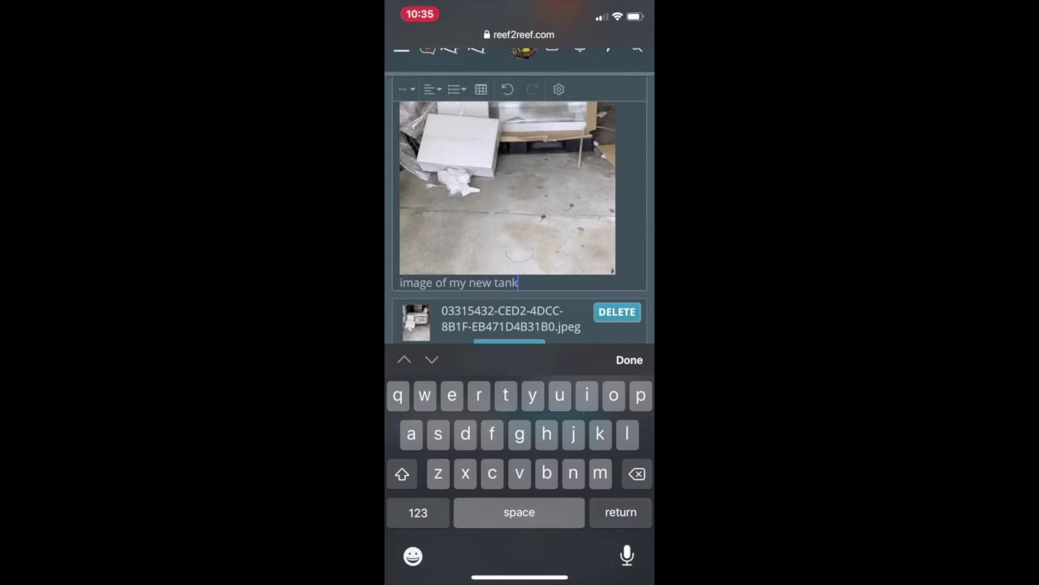
pyautogui.write('for the')
pyautogui.write(' living ')
pyautogui.write('roo')
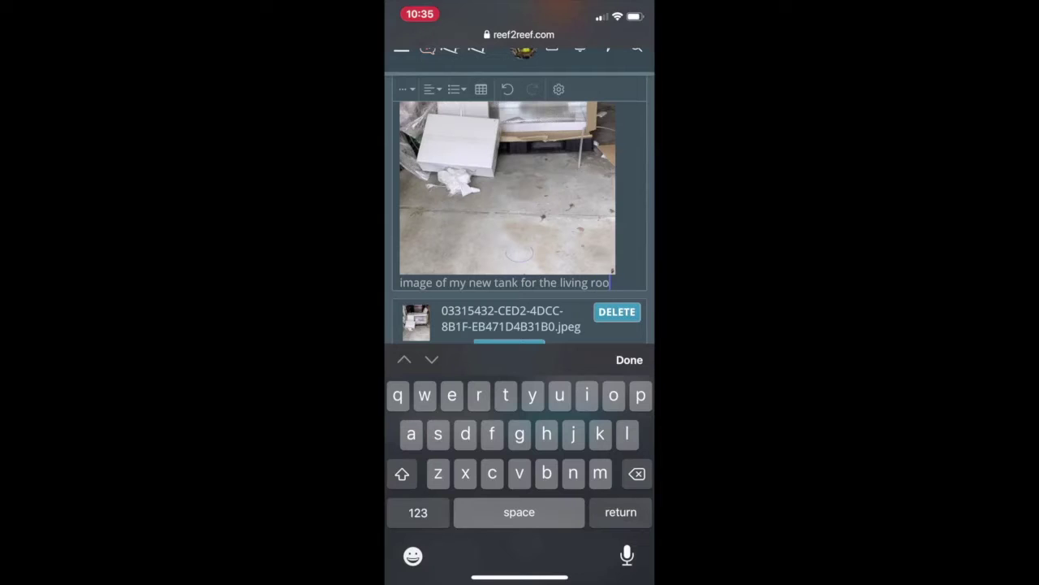
pyautogui.write('m')
pyautogui.scroll(-1, 510, 195)
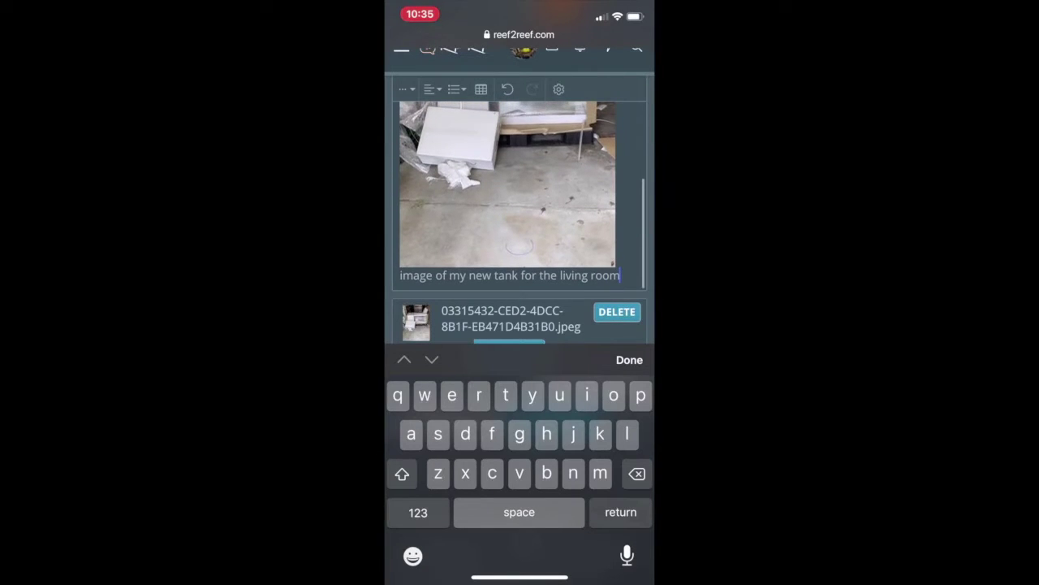
pyautogui.click(627, 359)
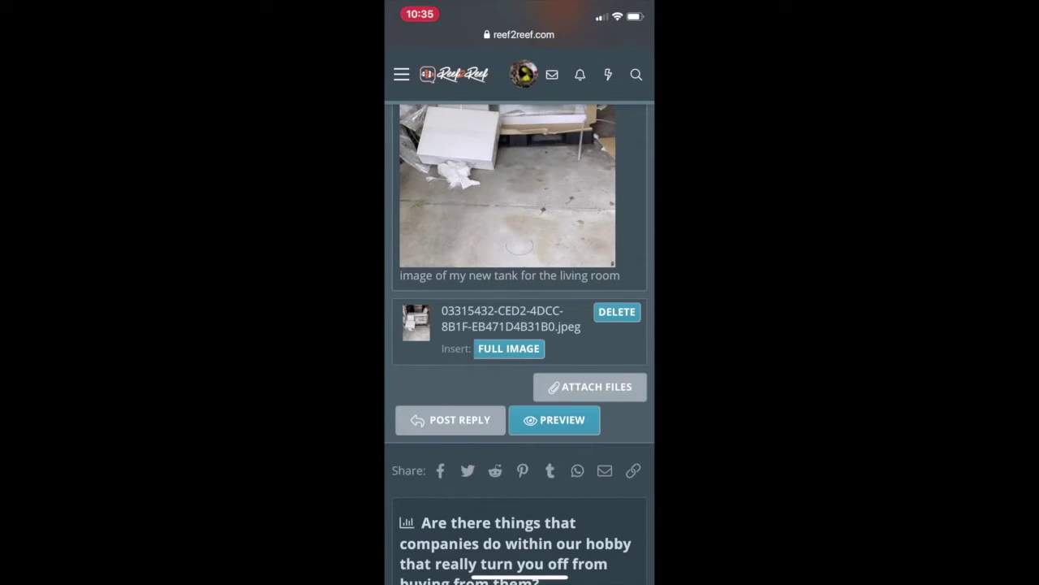
# Post the reply with the boxed tank photo and its caption
pyautogui.click(450, 420)
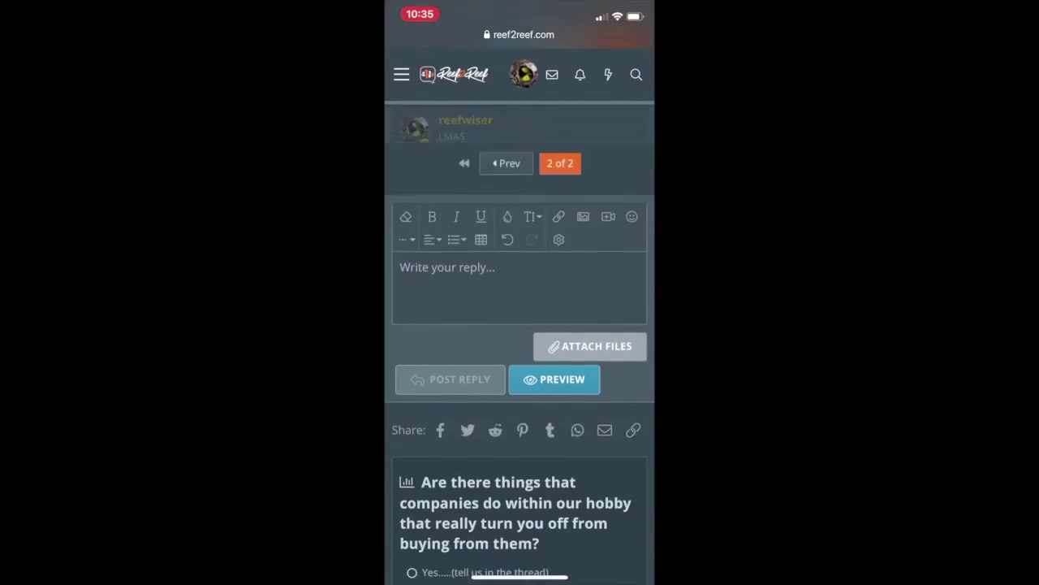
pyautogui.scroll(-4, 520, 325)
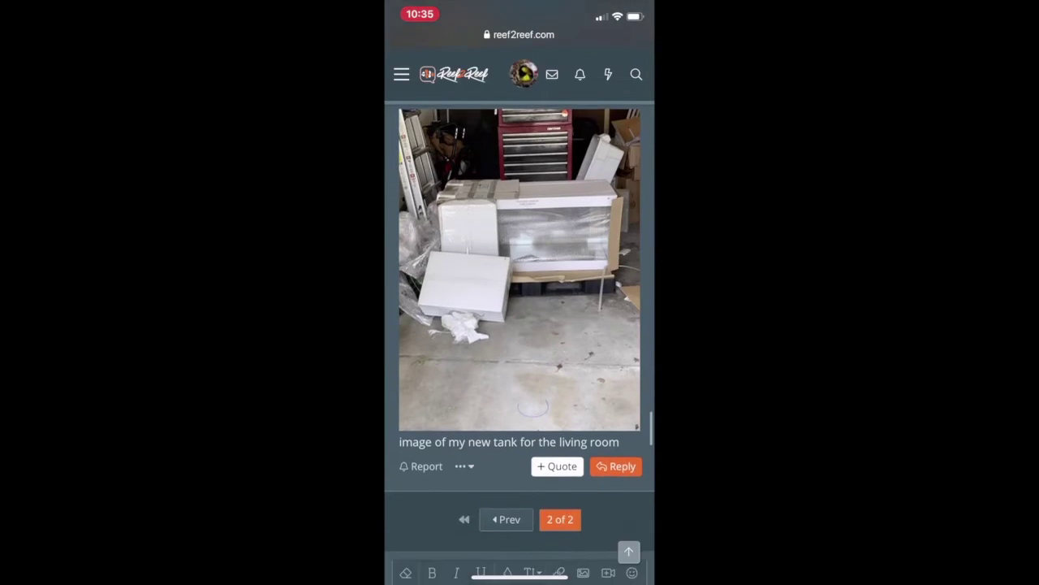
pyautogui.scroll(2, 520, 285)
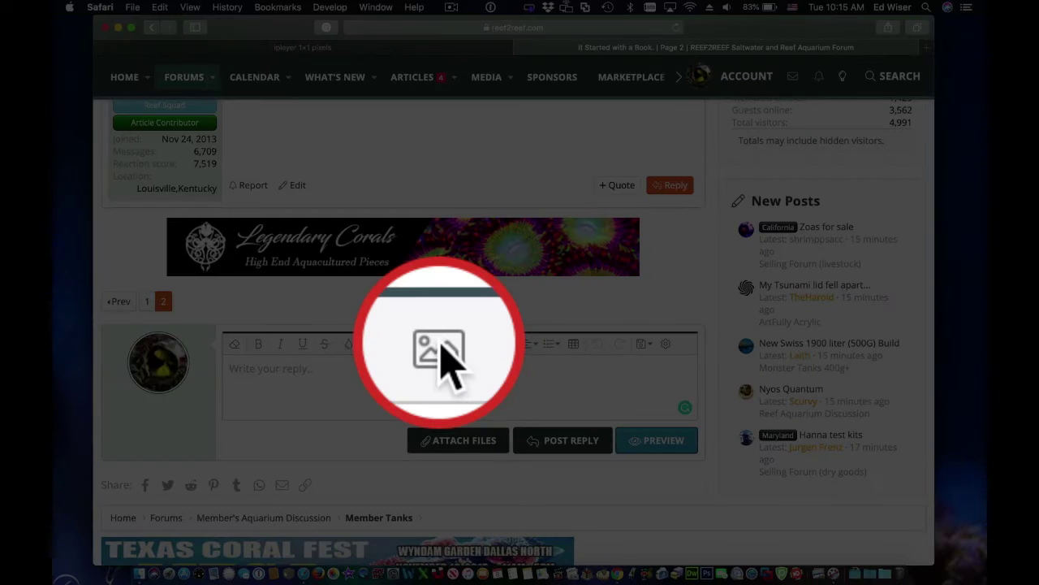
# Upload stand.jpg from Downloads through the Insert image panel
pyautogui.click(438, 349)
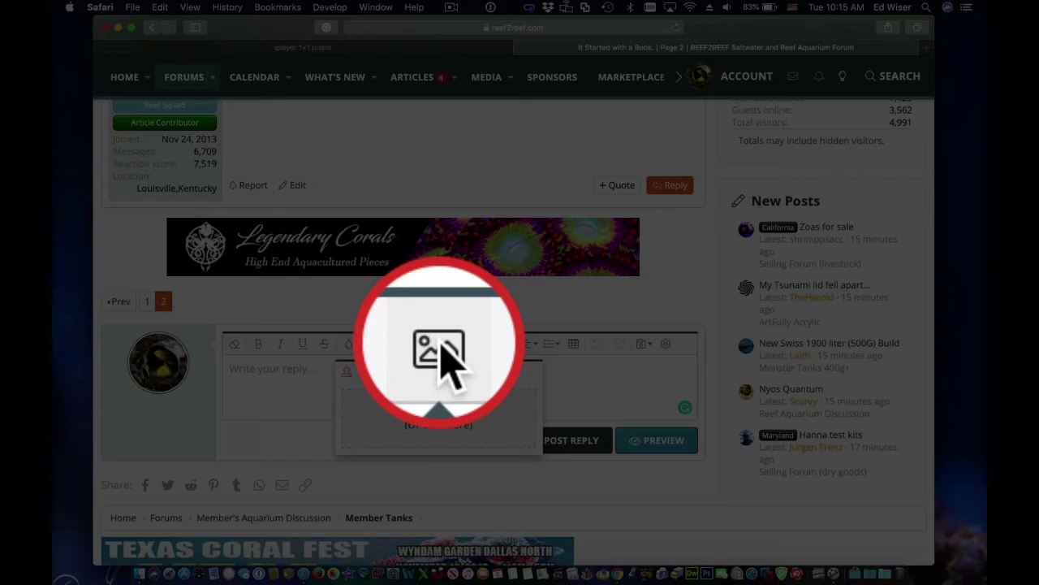
pyautogui.click(432, 421)
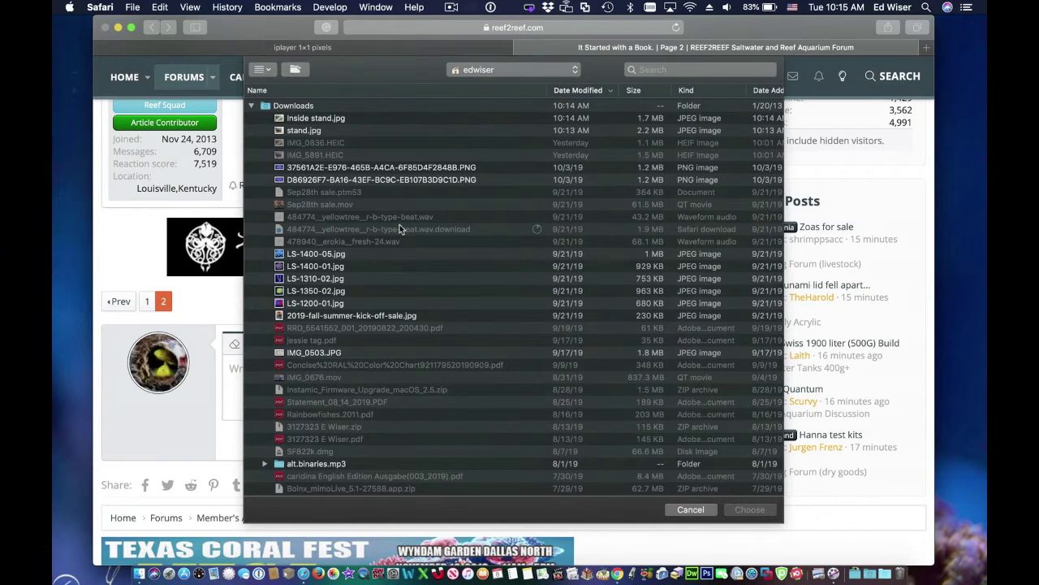
pyautogui.click(386, 119)
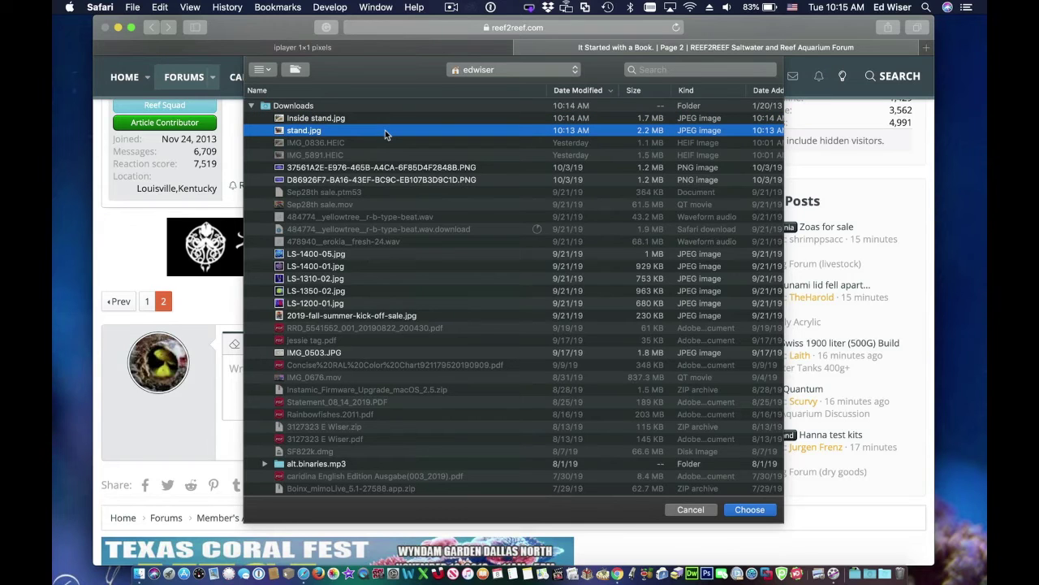
pyautogui.click(750, 509)
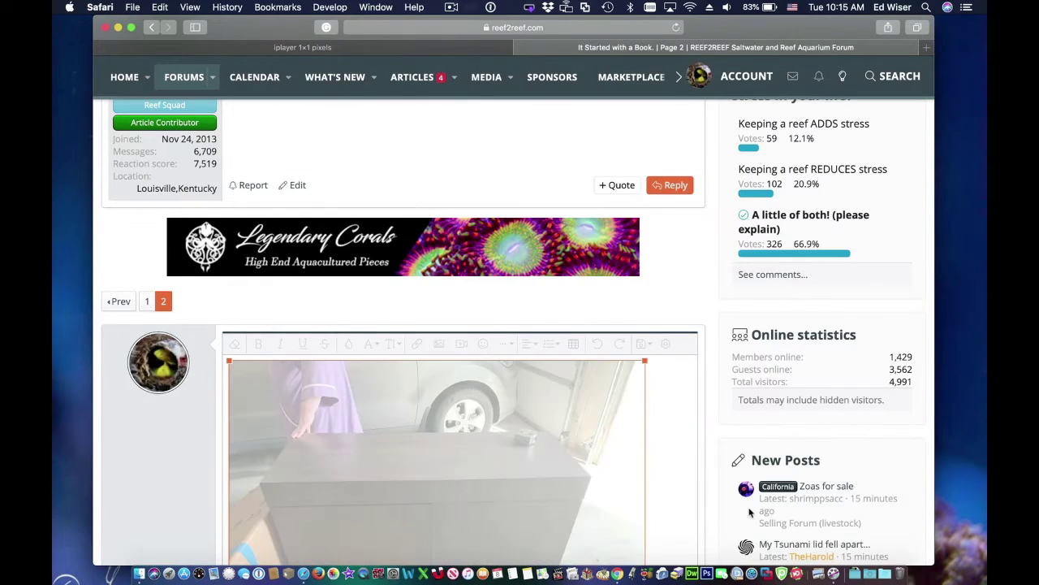
pyautogui.scroll(-5, 702, 422)
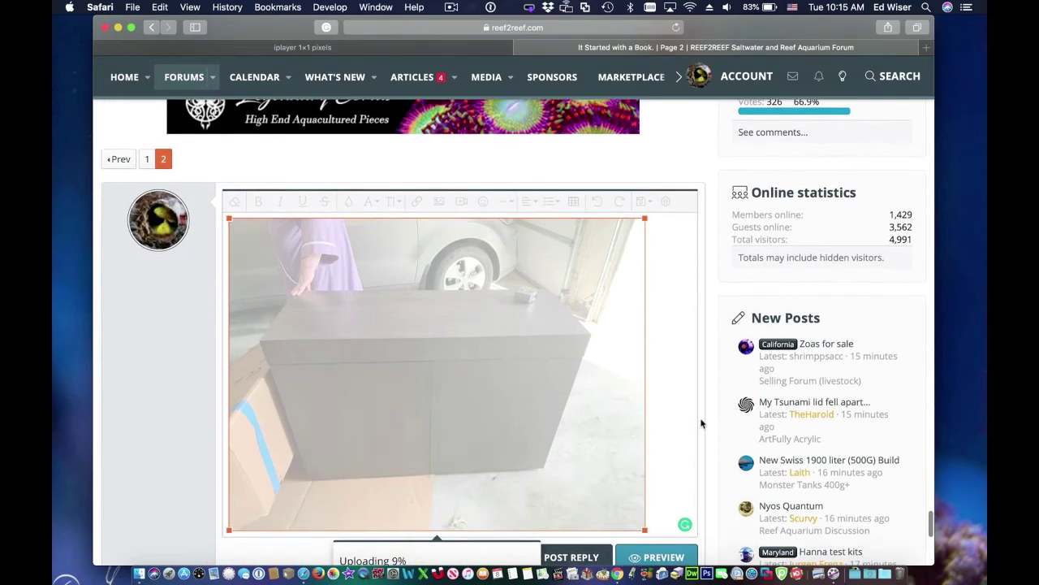
pyautogui.scroll(-1, 702, 422)
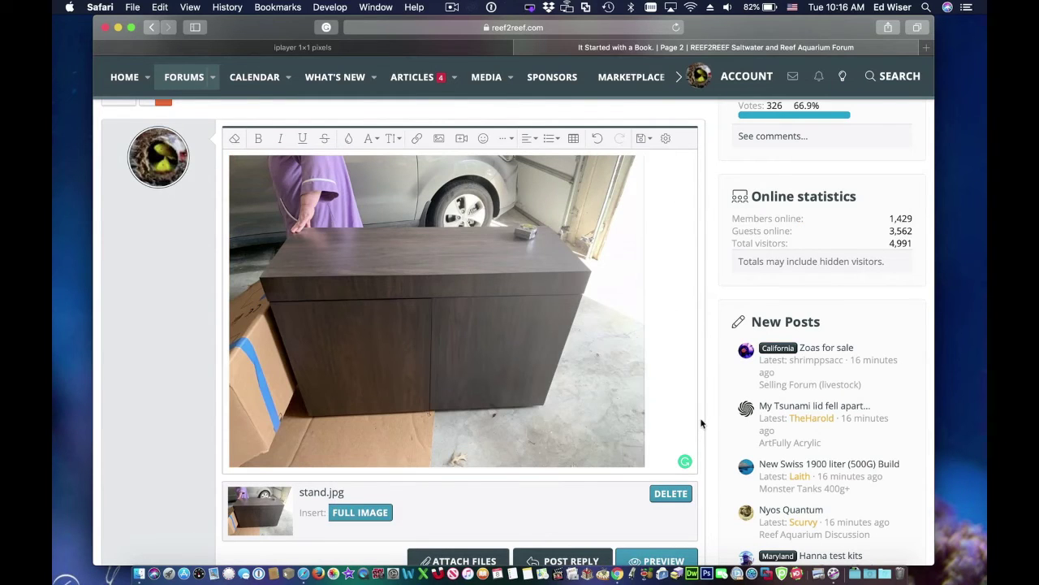
# On a new line below the first photo, upload Inside stand.jpg as the second image
pyautogui.click(667, 445)
pyautogui.press('Return')
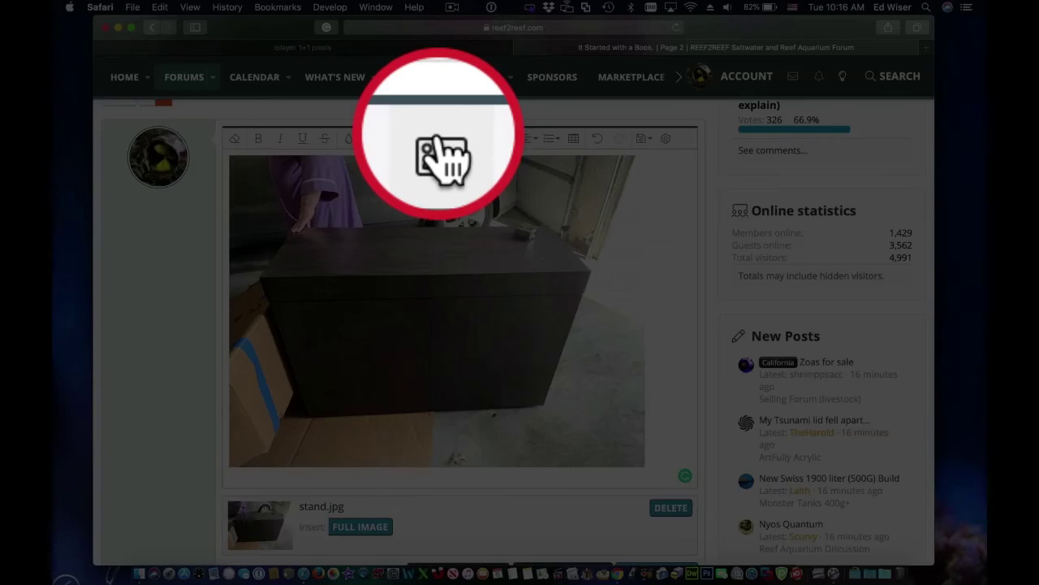
pyautogui.click(439, 139)
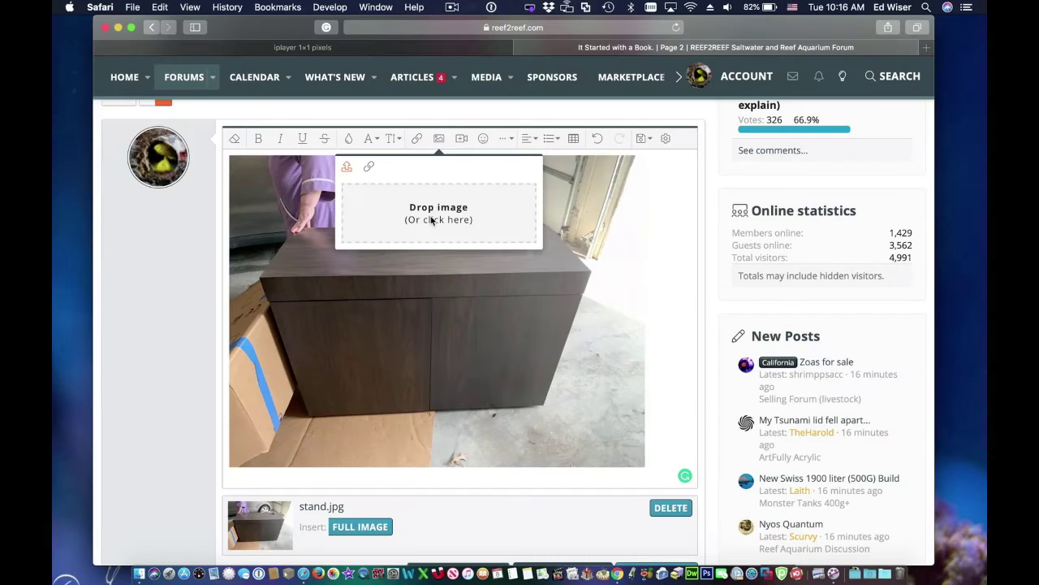
pyautogui.click(432, 220)
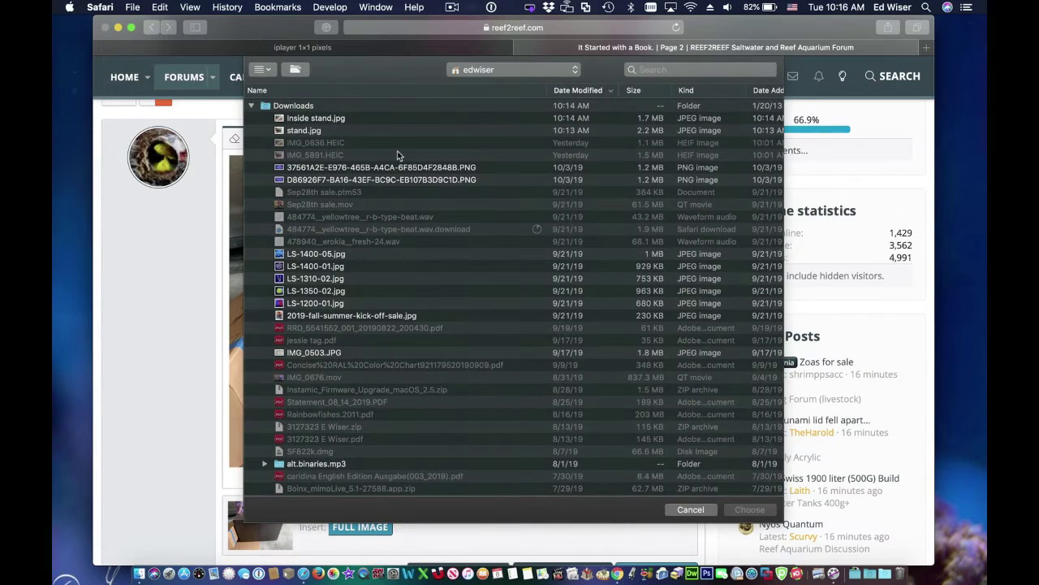
pyautogui.click(399, 119)
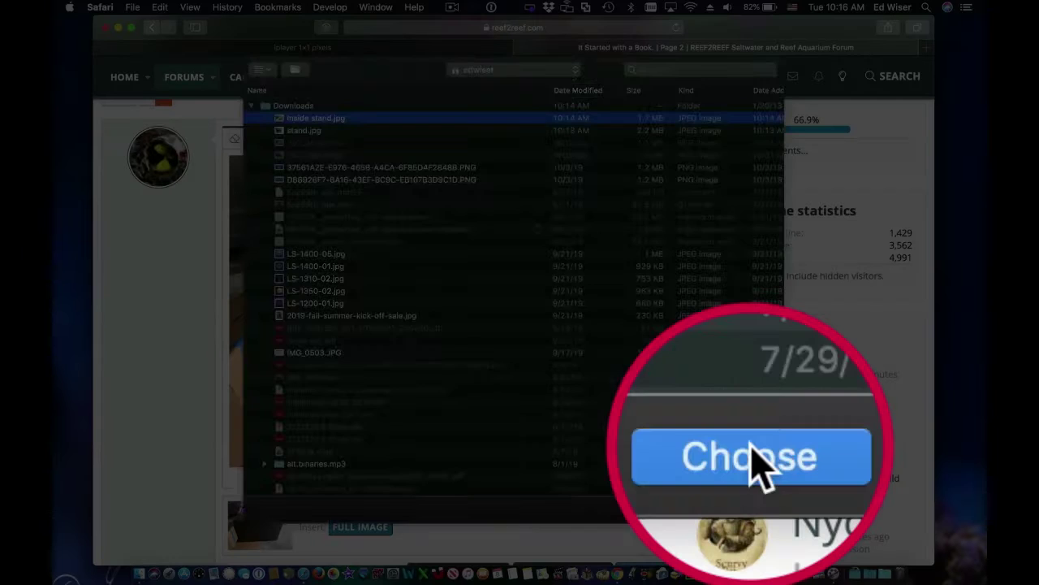
pyautogui.click(761, 459)
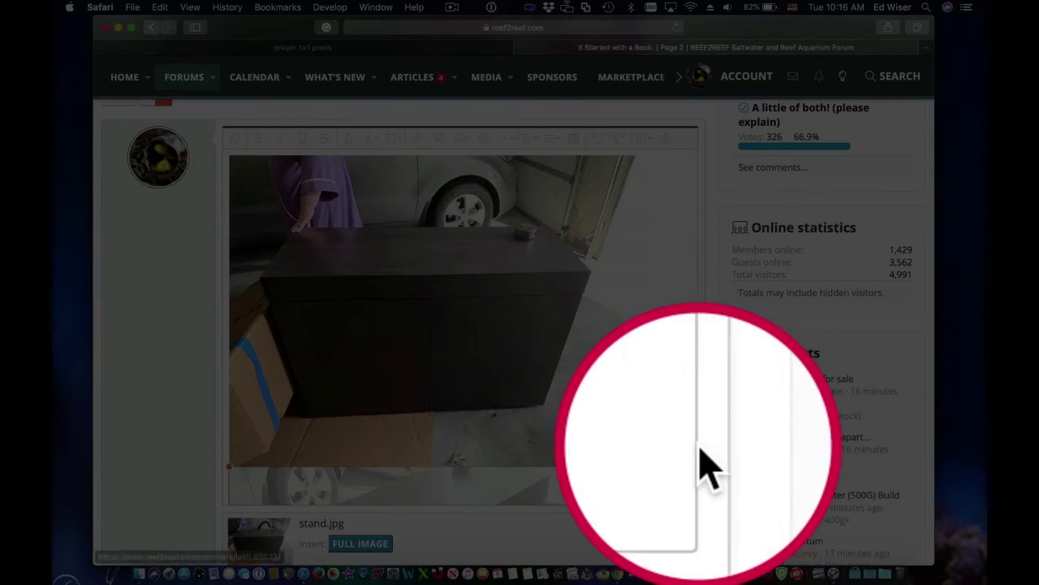
pyautogui.scroll(-5, 683, 454)
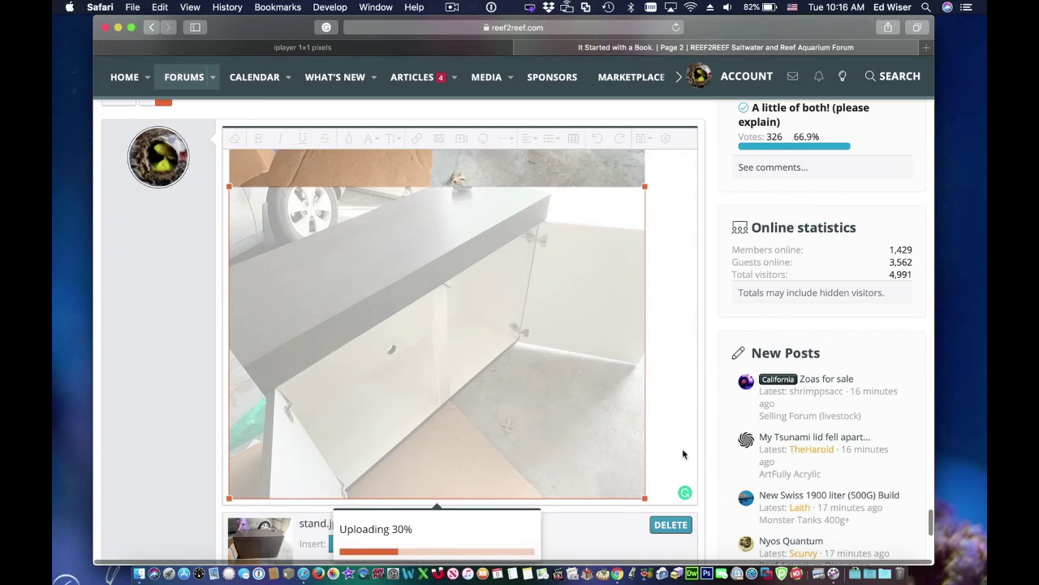
pyautogui.scroll(-5, 739, 443)
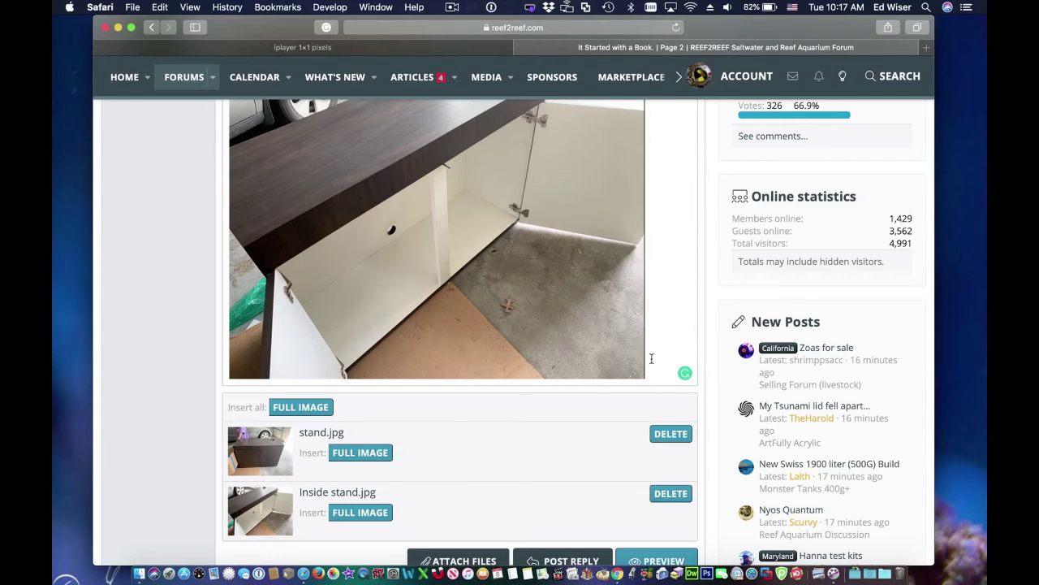
pyautogui.scroll(5, 651, 360)
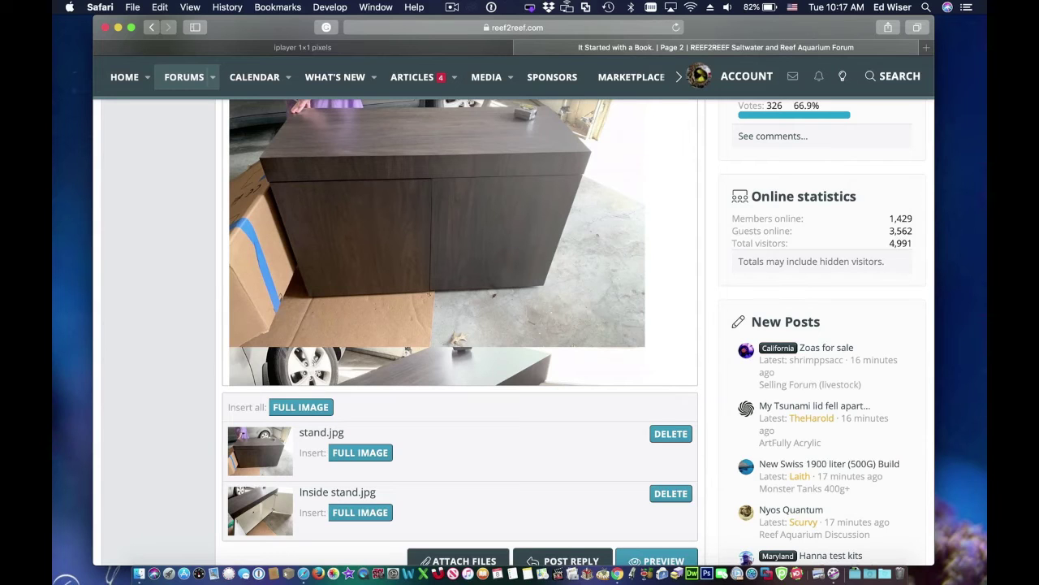
pyautogui.scroll(-5, 648, 294)
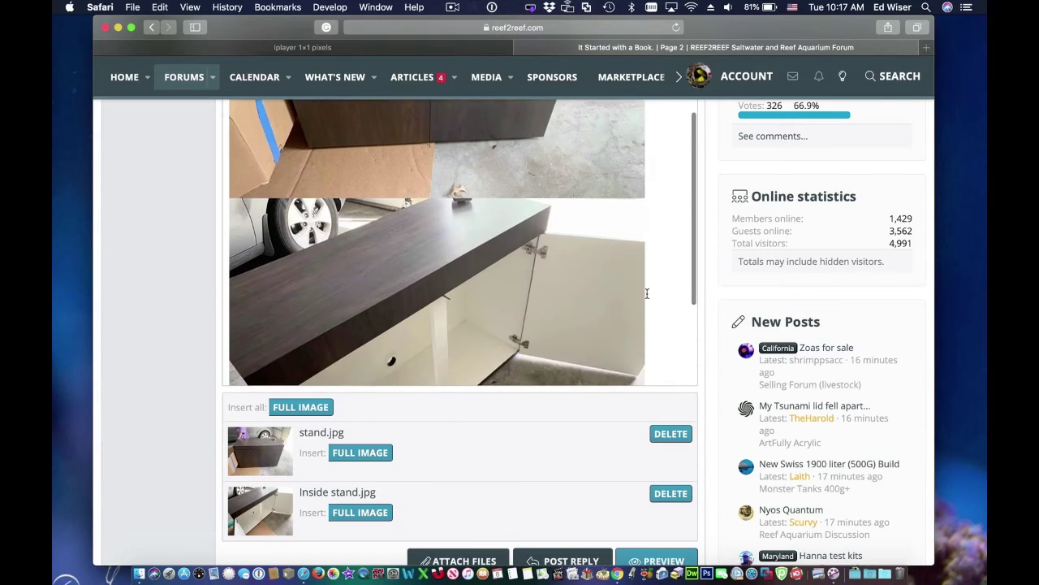
pyautogui.scroll(-5, 647, 294)
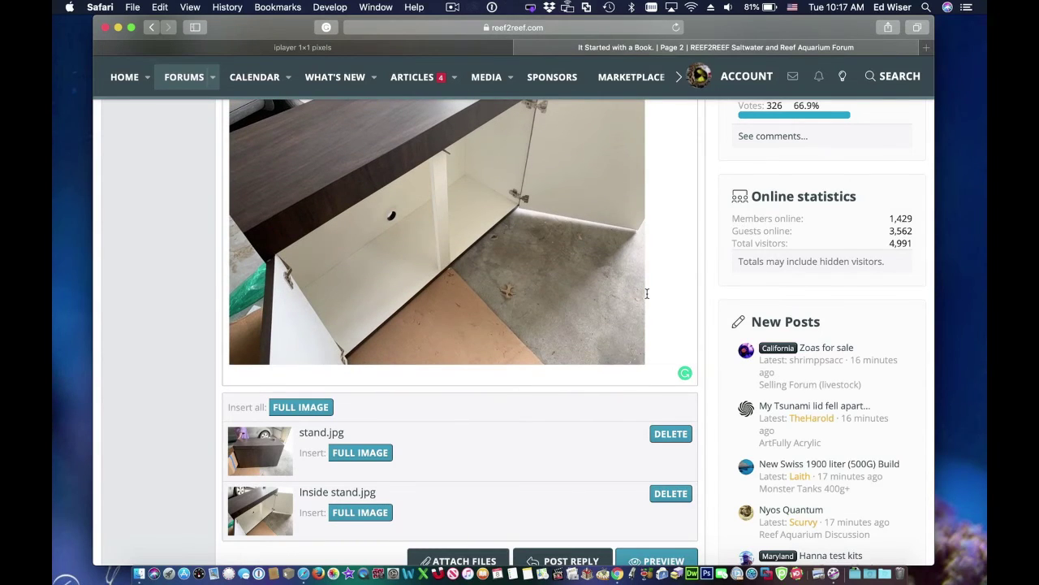
pyautogui.scroll(-1, 647, 294)
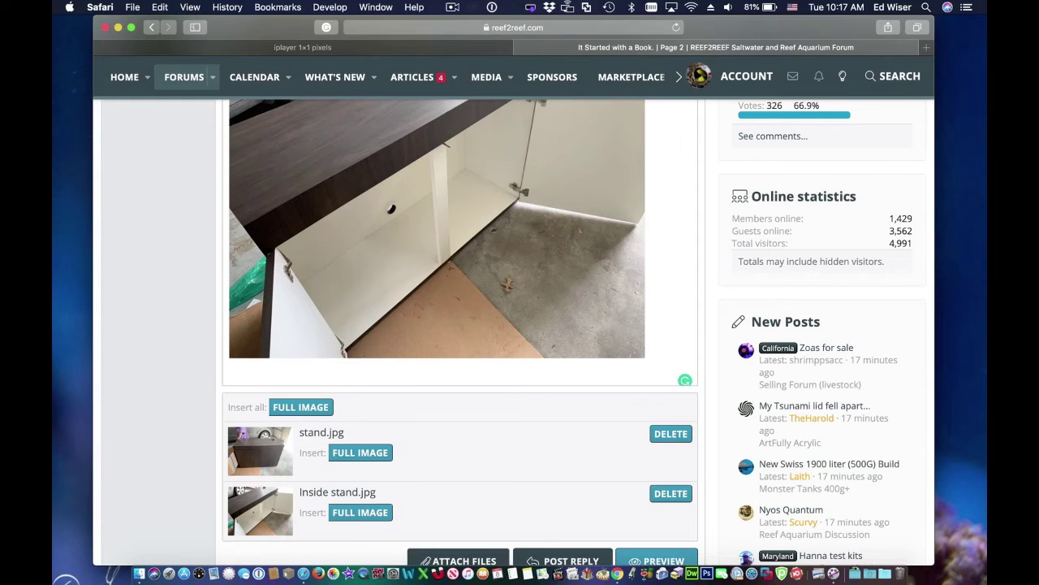
pyautogui.write('new')
# Type the caption about the stand arriving late yesterday unannounced, fixing typos with Backspace
pyautogui.press('BackSpace')
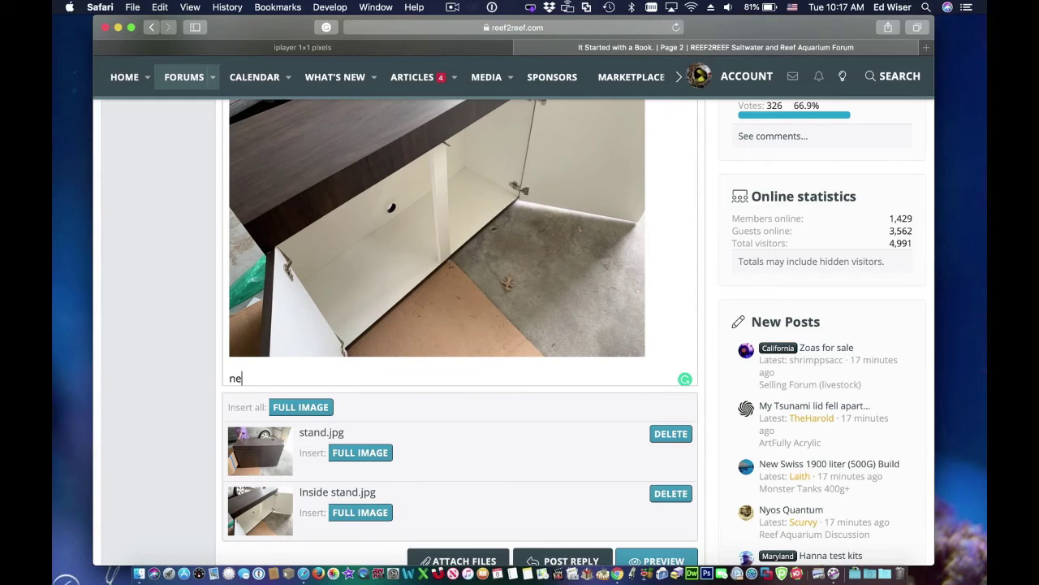
pyautogui.press('BackSpace')
pyautogui.press('BackSpace')
pyautogui.write('Ne')
pyautogui.write('w stan')
pyautogui.write('d')
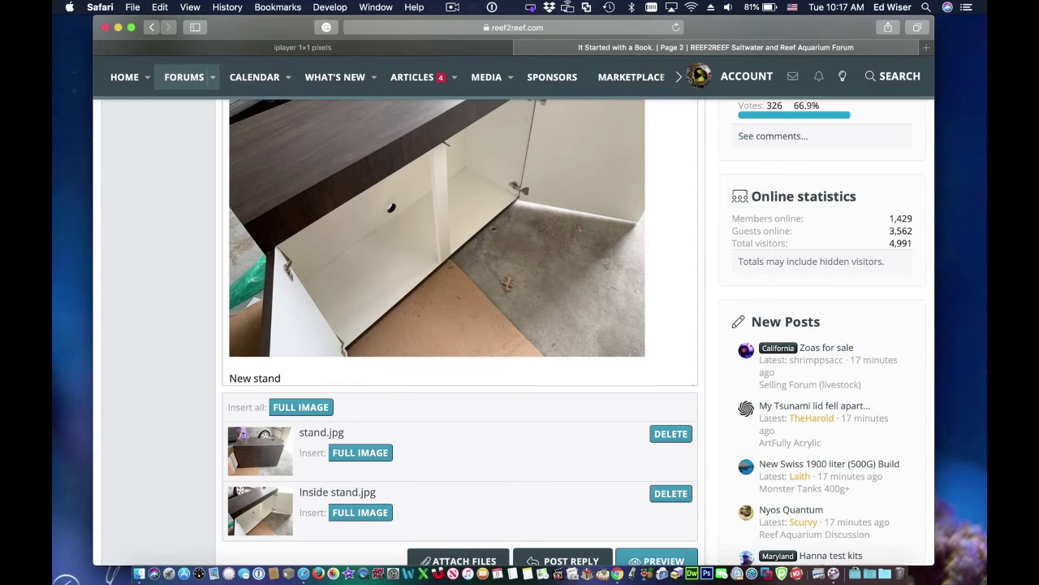
pyautogui.write(' arri')
pyautogui.write('ved ')
pyautogui.write('las')
pyautogui.press('BackSpace')
pyautogui.write('te yest')
pyautogui.write('erday')
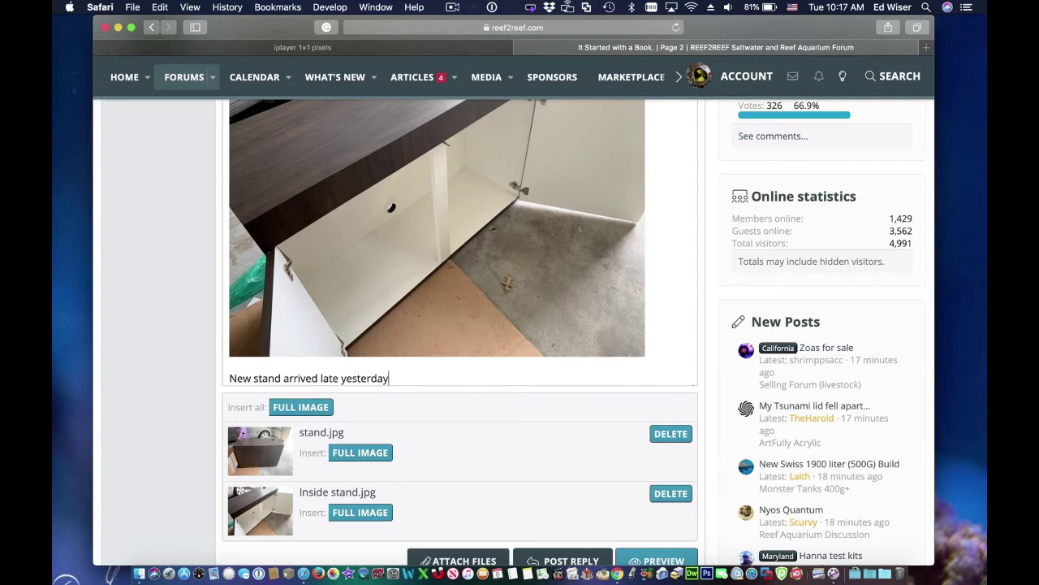
pyautogui.write('.')
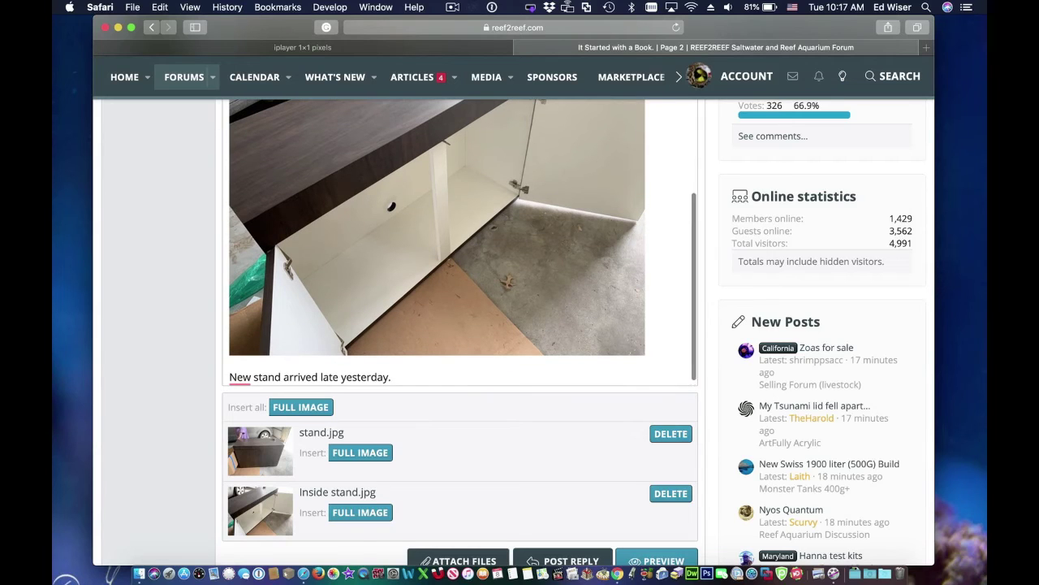
pyautogui.write(' Love wh')
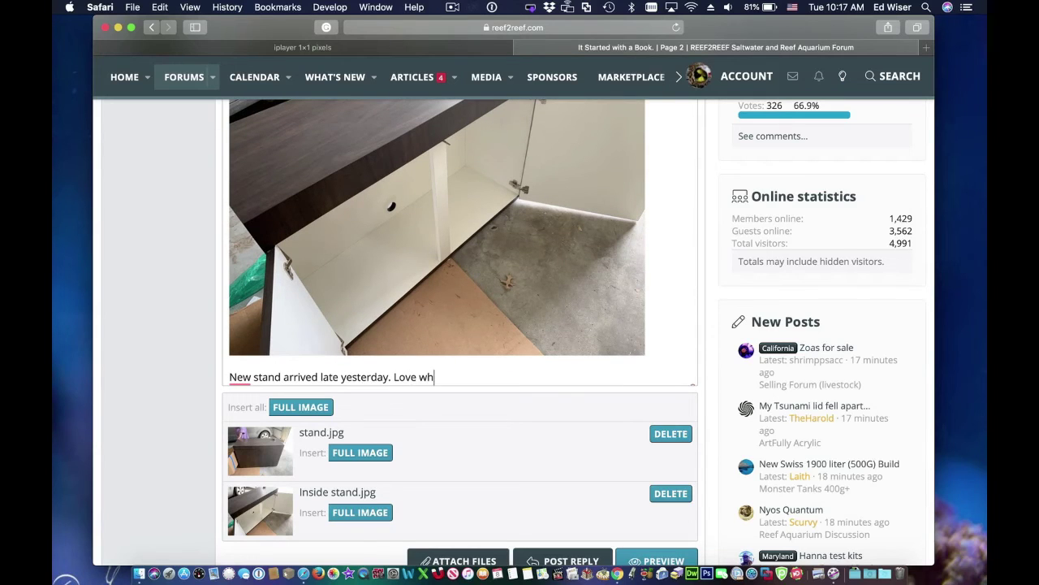
pyautogui.write('en they ')
pyautogui.write('don')
pyautogui.write("'t ca")
pyautogui.write('ll ahe')
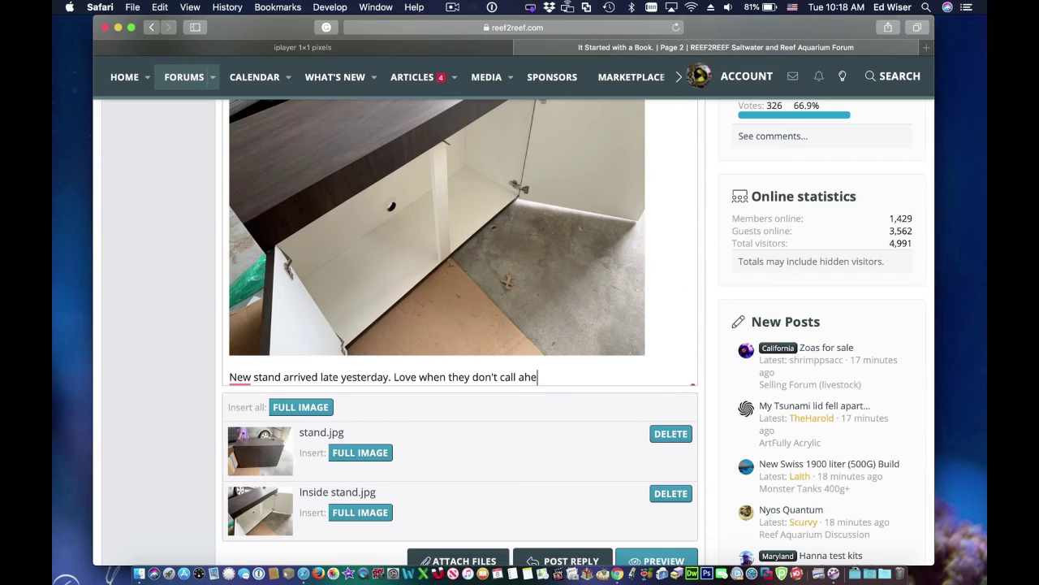
pyautogui.write('ad like ')
pyautogui.write('they')
pyautogui.write(' where')
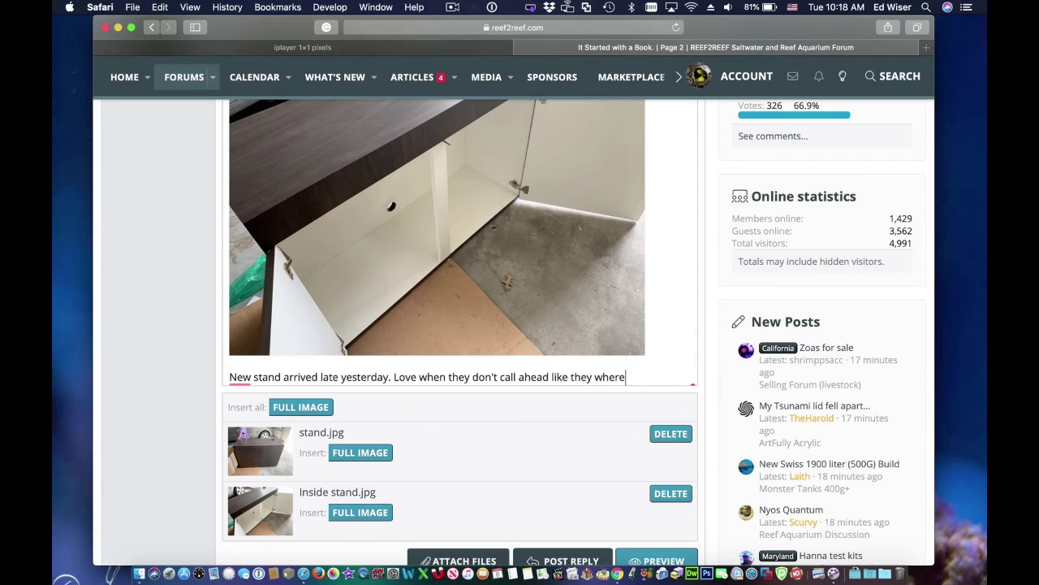
pyautogui.write(' supp')
pyautogui.write('ost')
pyautogui.press('BackSpace')
pyautogui.write('e')
pyautogui.write(' t')
pyautogui.write('oo.')
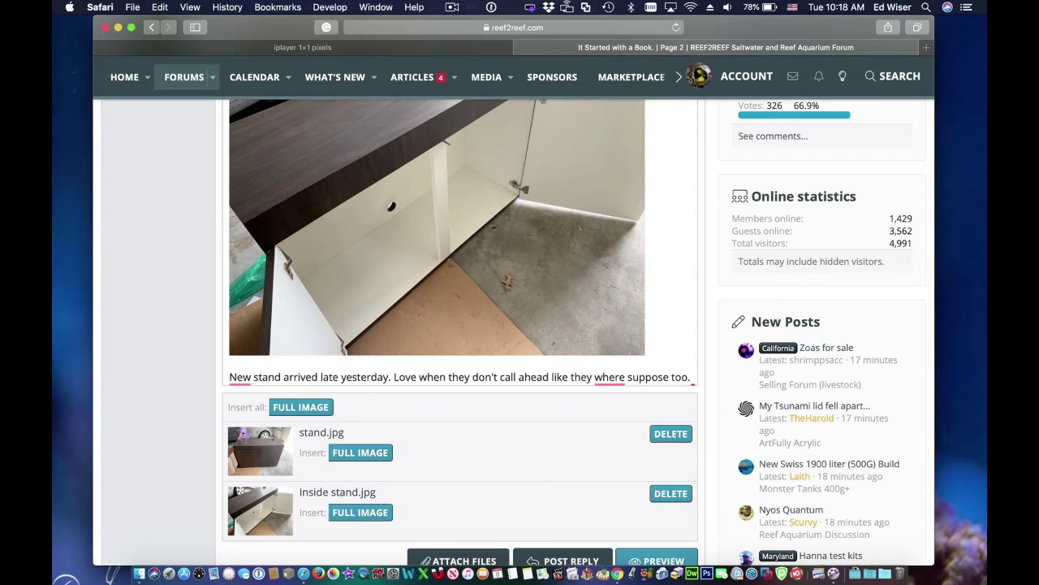
# On a new line, type 'Custom Stand from Aquarium Design Group.'
pyautogui.press('Return')
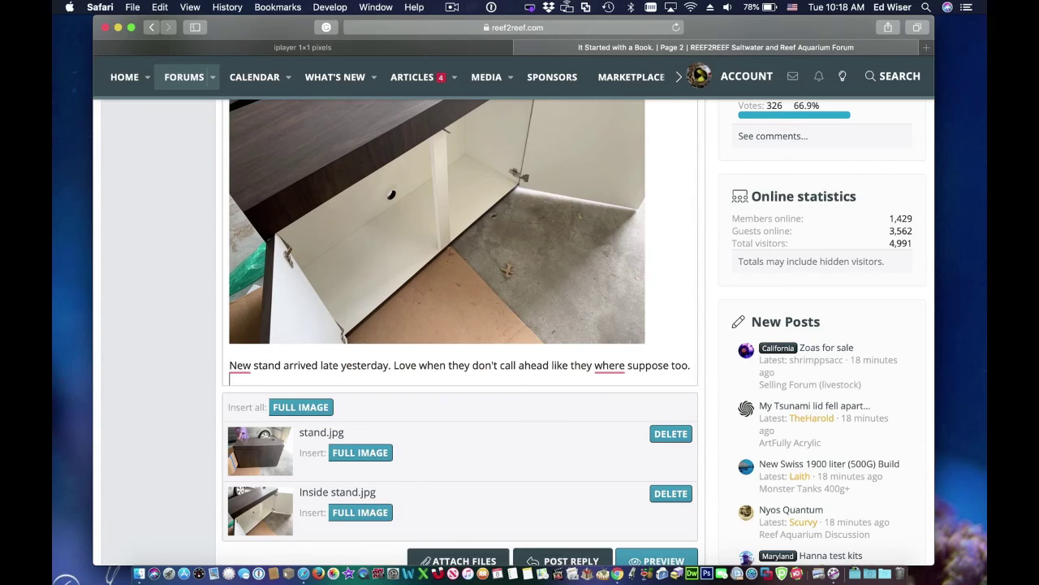
pyautogui.write('Custom ')
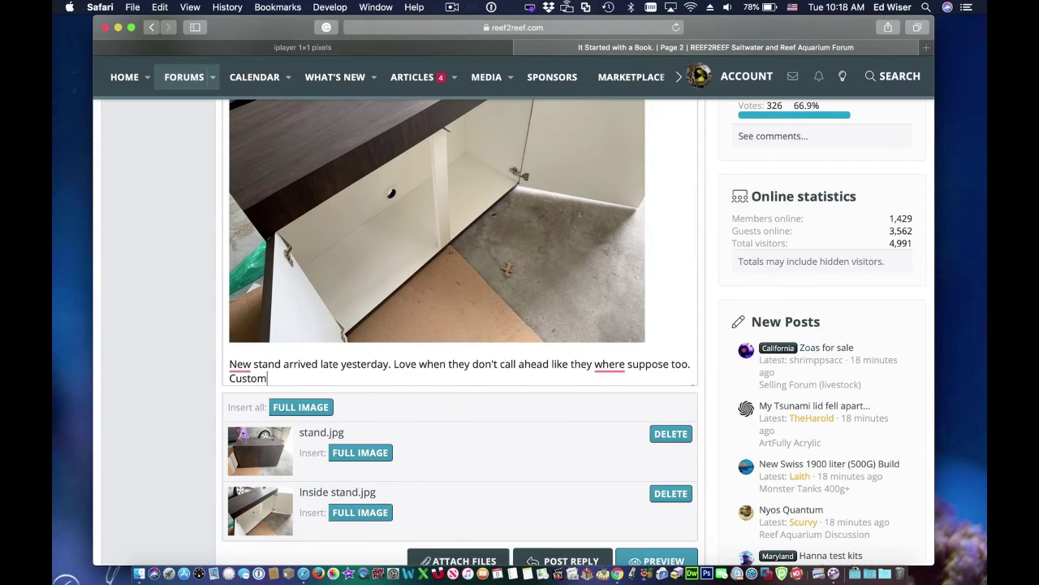
pyautogui.write('Stand ')
pyautogui.write('from ')
pyautogui.write('Aquarium ')
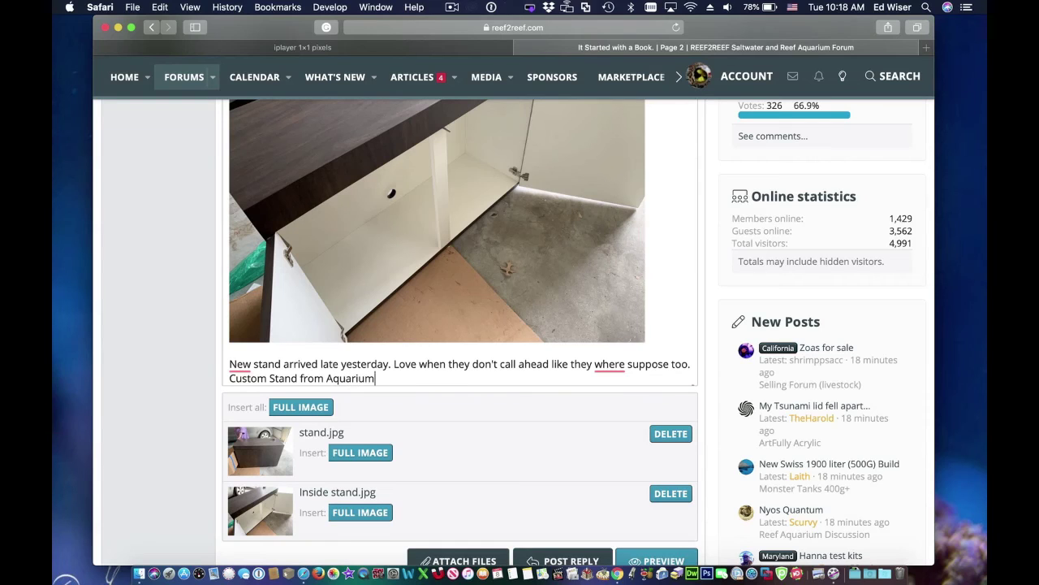
pyautogui.write('Desi')
pyautogui.write('gn ')
pyautogui.write('Group')
pyautogui.write('.')
pyautogui.scroll(-3, 633, 312)
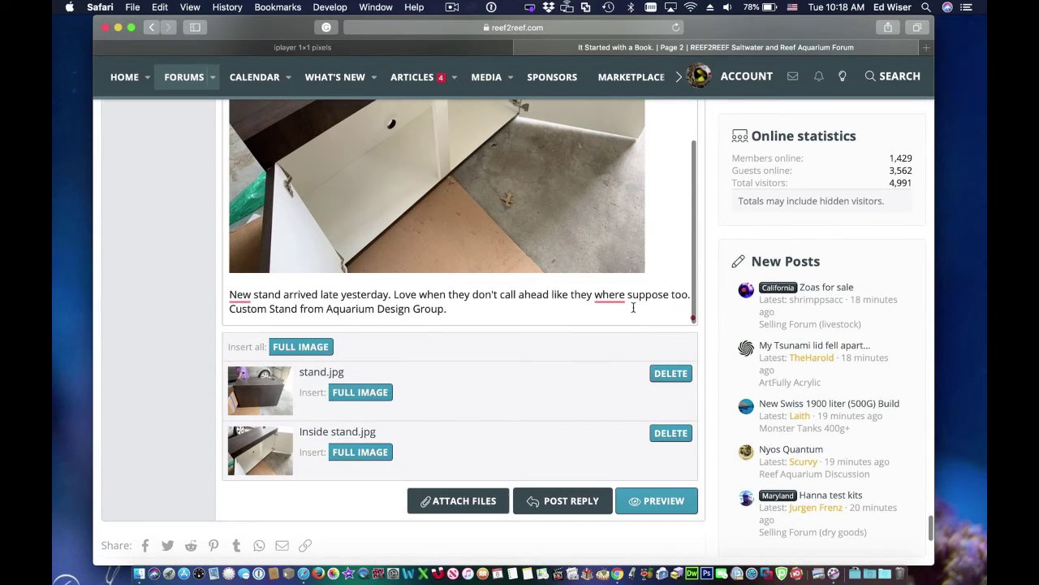
pyautogui.scroll(-2, 634, 308)
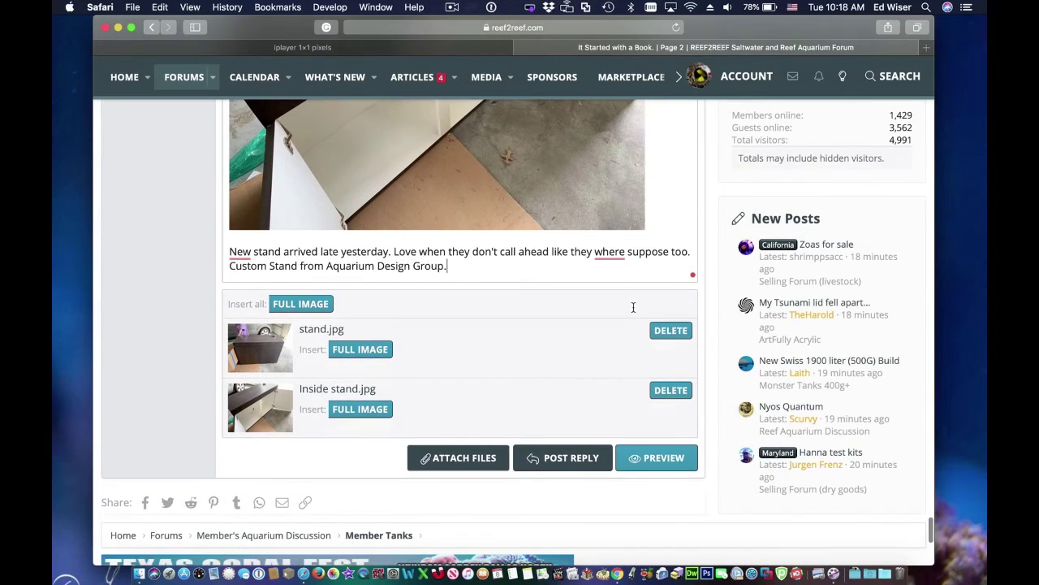
# Post the stand reply and check that post #36 shows both photos and the caption
pyautogui.click(564, 459)
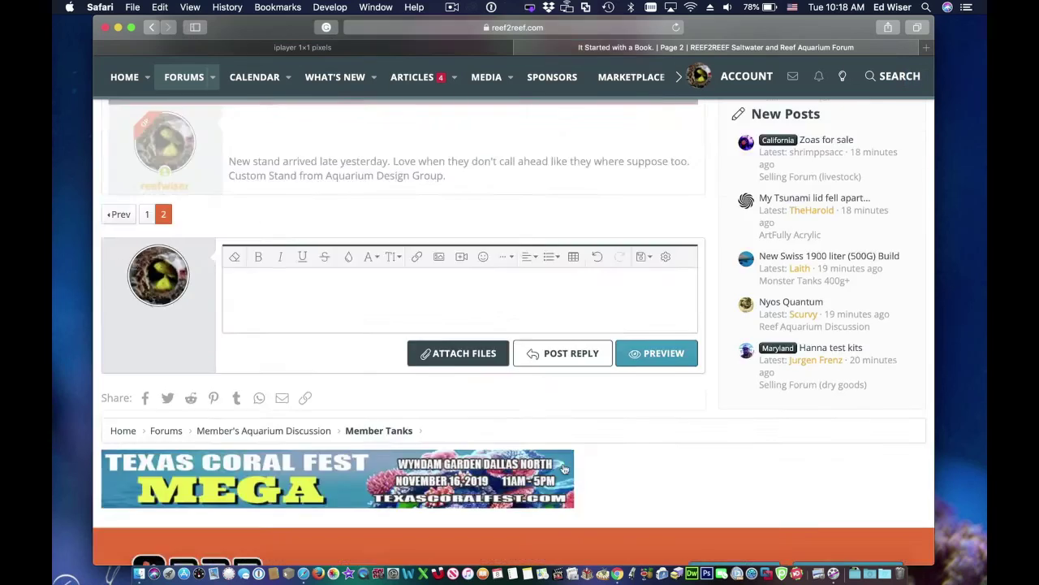
pyautogui.scroll(-5, 555, 374)
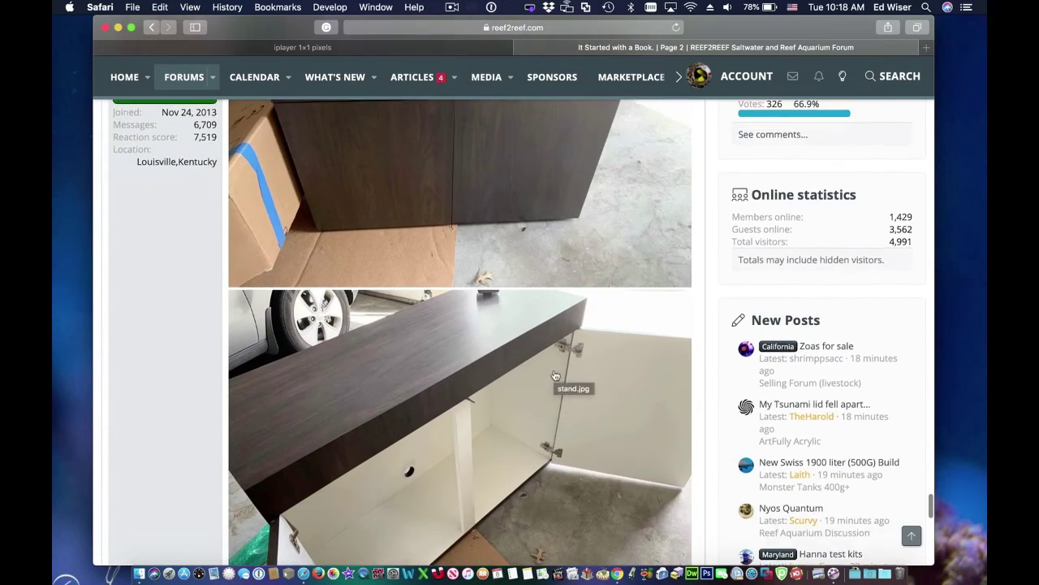
pyautogui.scroll(-3, 555, 374)
pyautogui.scroll(-4, 555, 374)
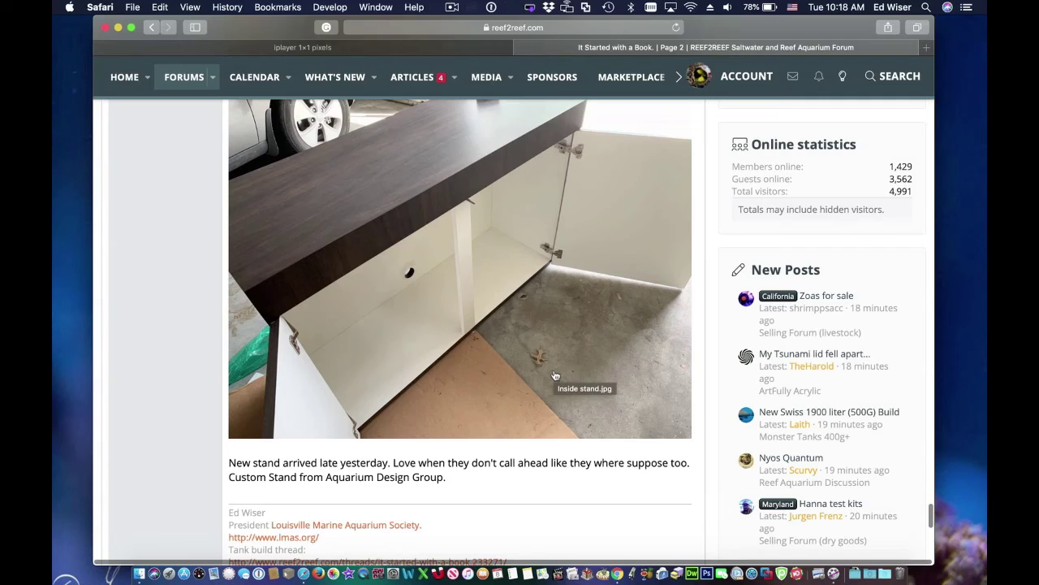
pyautogui.scroll(-2, 556, 374)
pyautogui.scroll(-3, 555, 374)
pyautogui.scroll(-2, 555, 374)
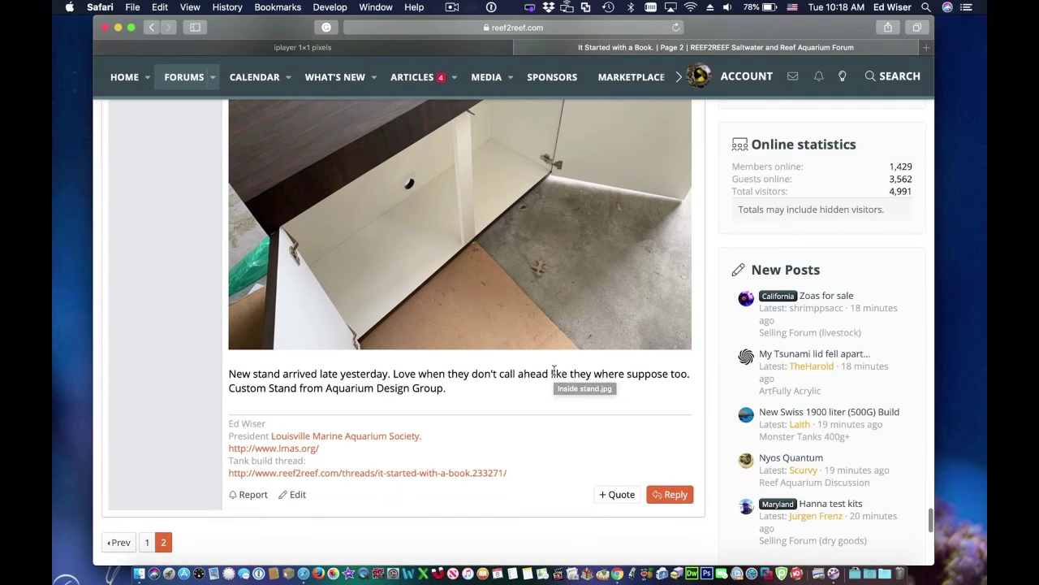
pyautogui.scroll(4, 554, 371)
pyautogui.scroll(5, 554, 371)
pyautogui.scroll(3, 553, 371)
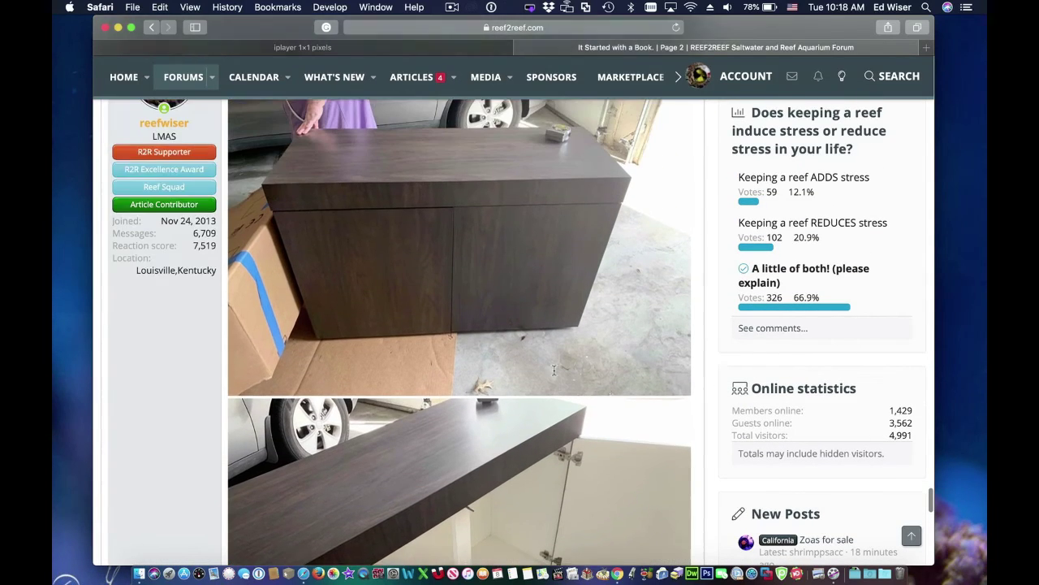
pyautogui.scroll(3, 554, 371)
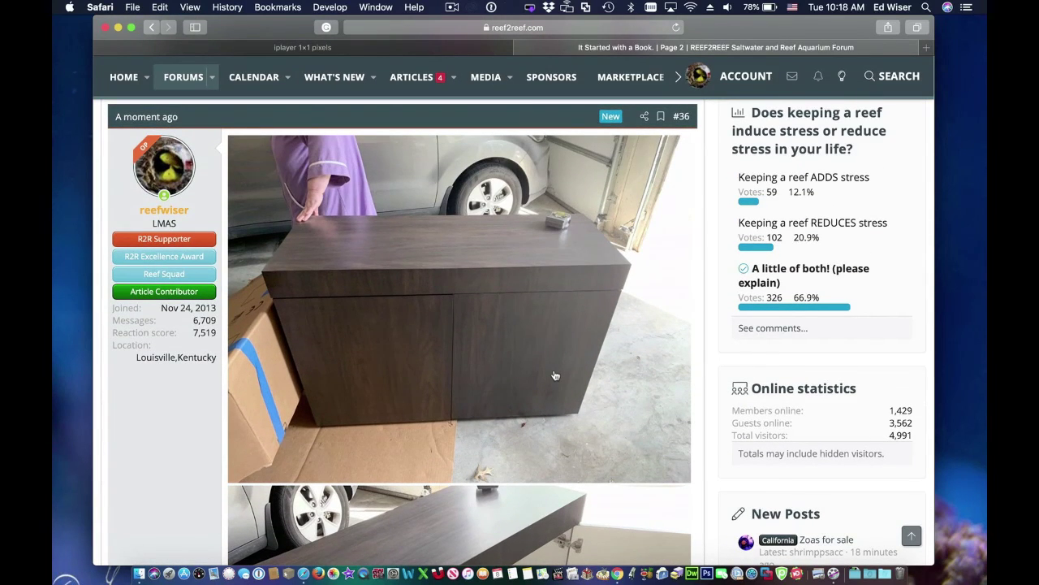
pyautogui.scroll(-4, 556, 375)
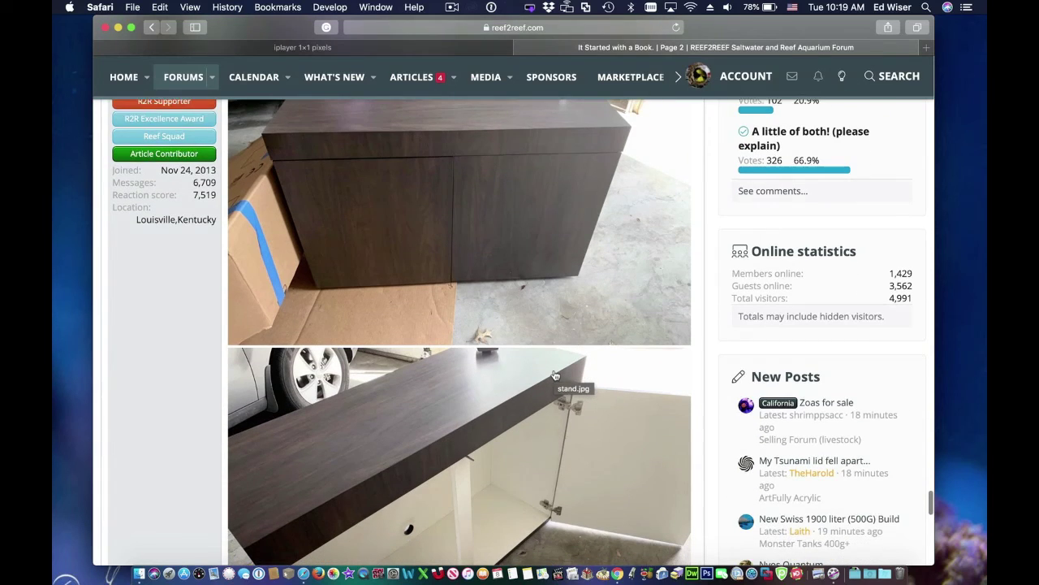
pyautogui.scroll(-3, 555, 374)
pyautogui.scroll(-4, 556, 374)
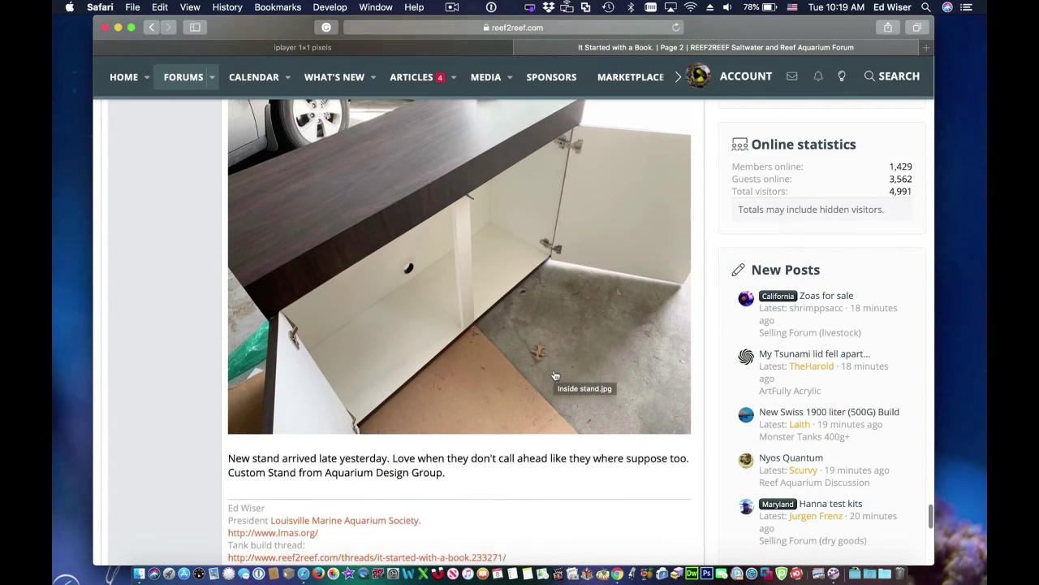